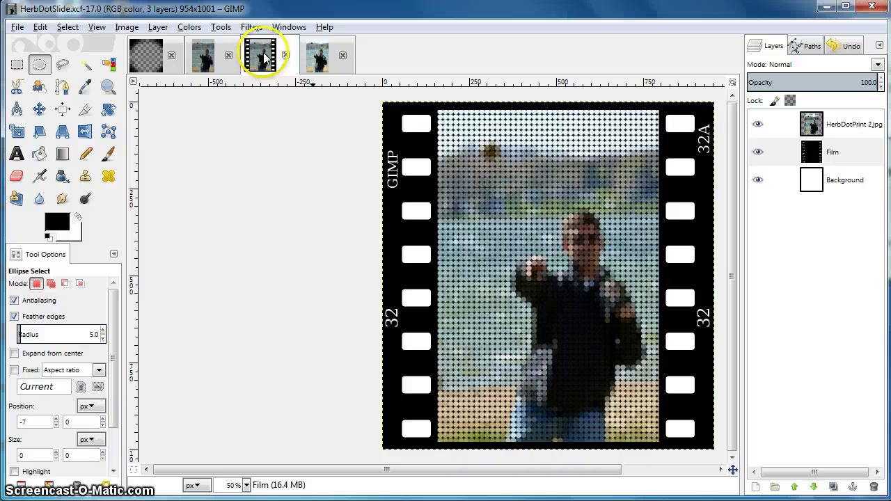
- Switch to the imported photo of the man throwing a ball and duplicate its only layer
{"action": "left_click", "coordinate": [313, 59]}
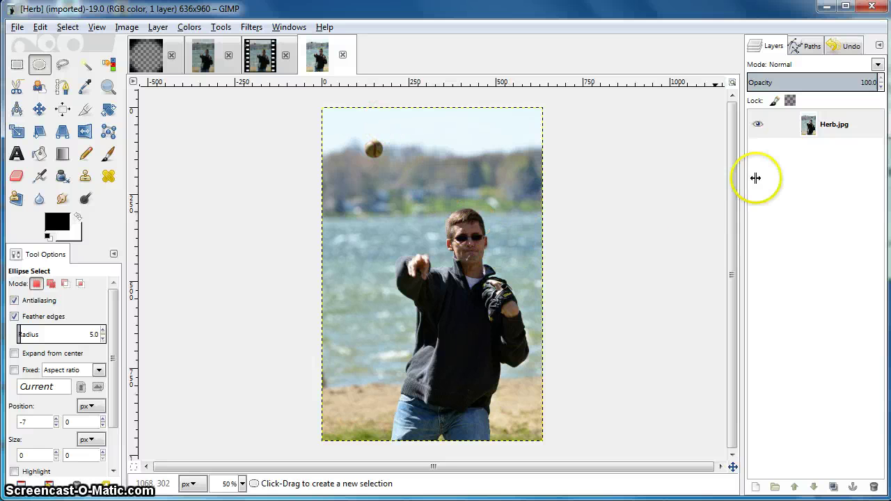
{"action": "left_click", "coordinate": [855, 123]}
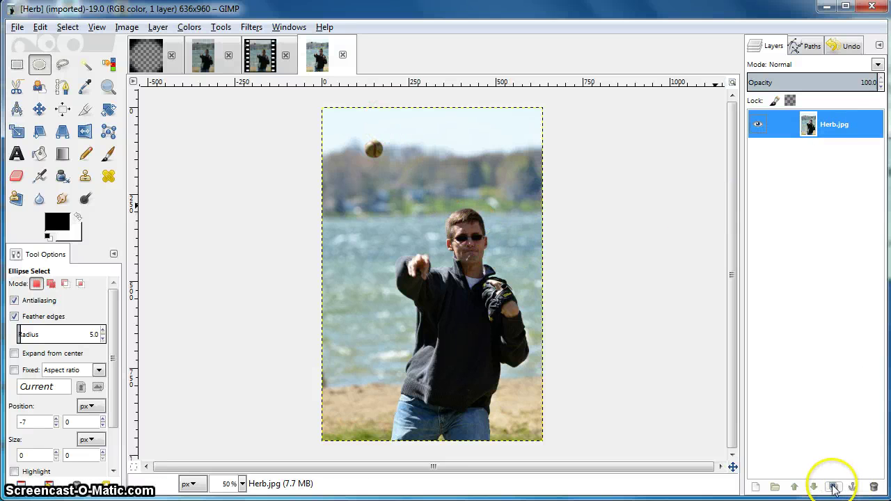
{"action": "left_click", "coordinate": [834, 487]}
{"action": "left_click", "coordinate": [838, 131]}
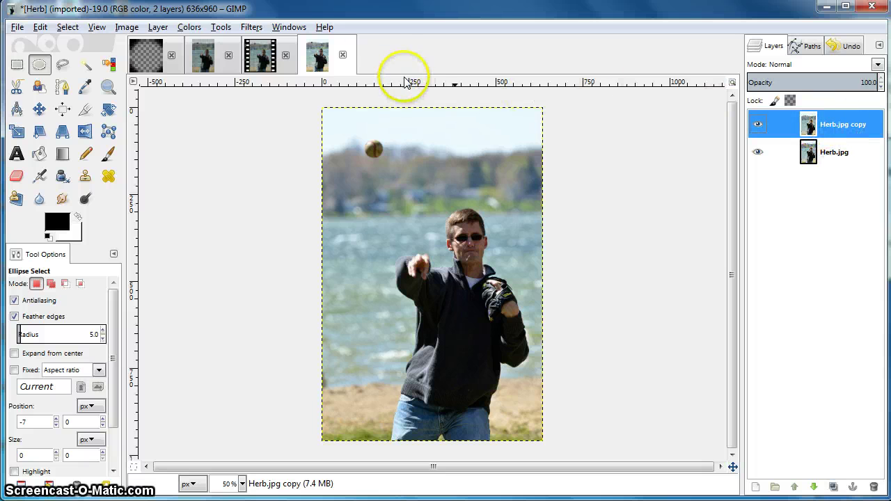
- Apply the Pixelize blur filter to the duplicated photo layer with a pixel width and height of 15 px
{"action": "left_click", "coordinate": [252, 30]}
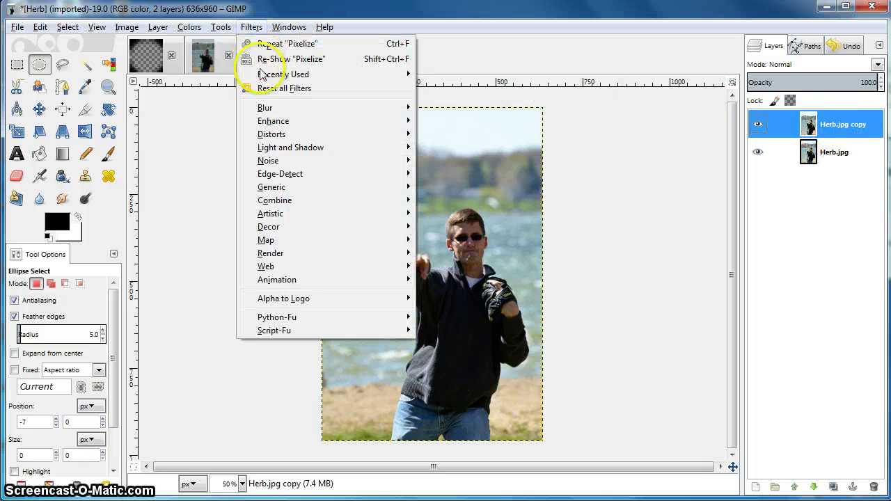
{"action": "mouse_move", "coordinate": [266, 110]}
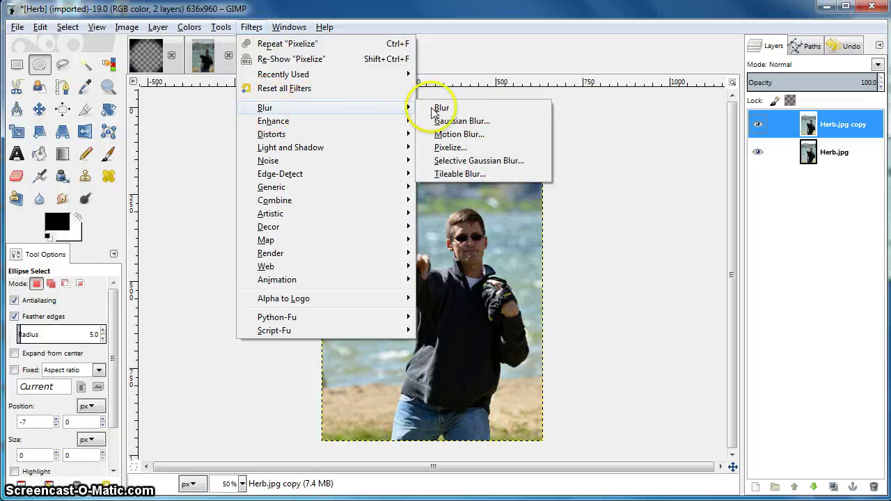
{"action": "left_click", "coordinate": [451, 148]}
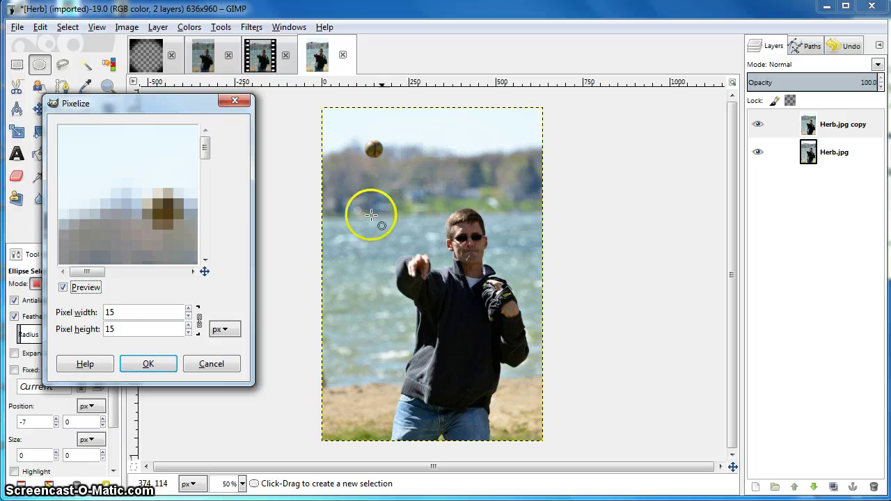
{"action": "left_click", "coordinate": [124, 331]}
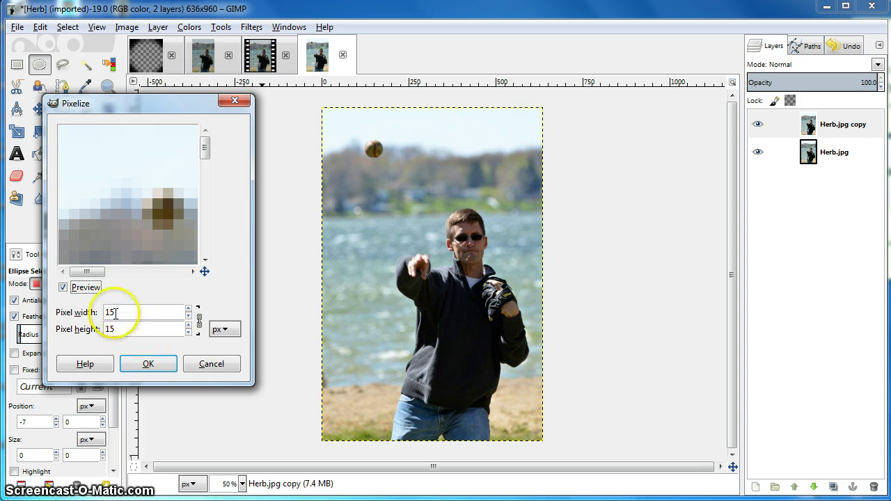
{"action": "left_click", "coordinate": [148, 364]}
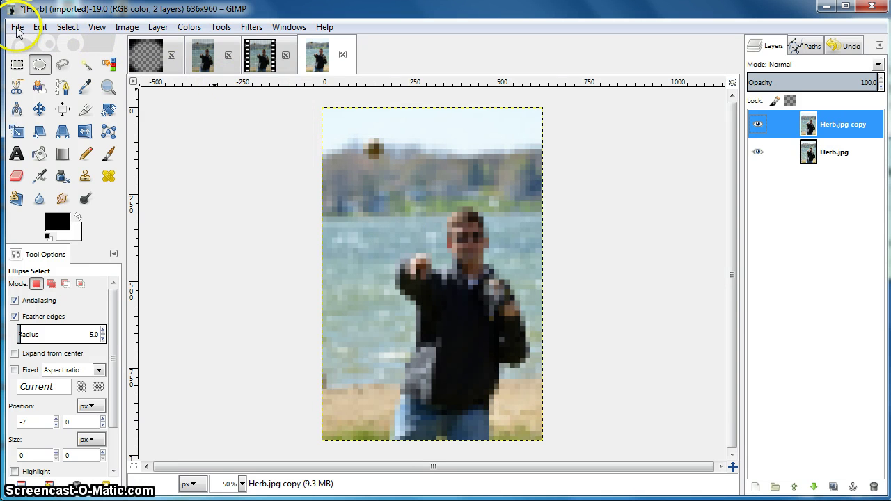
- Create a new blank image 15 px wide and 15 px high
{"action": "left_click", "coordinate": [145, 62]}
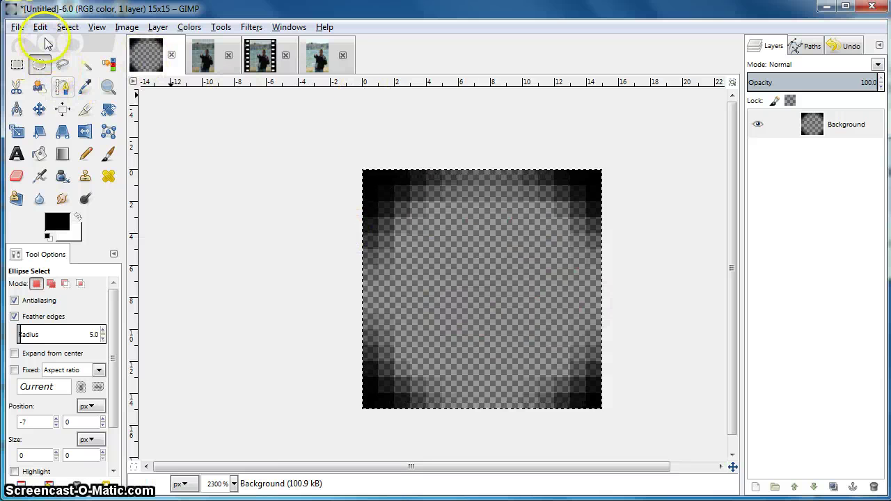
{"action": "left_click", "coordinate": [17, 27]}
{"action": "left_click", "coordinate": [26, 40]}
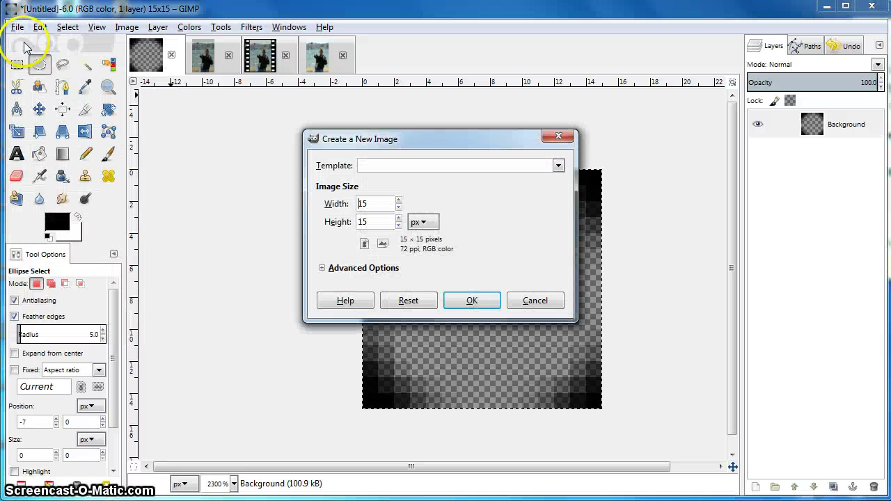
{"action": "left_click_drag", "start_coordinate": [383, 139], "coordinate": [371, 122]}
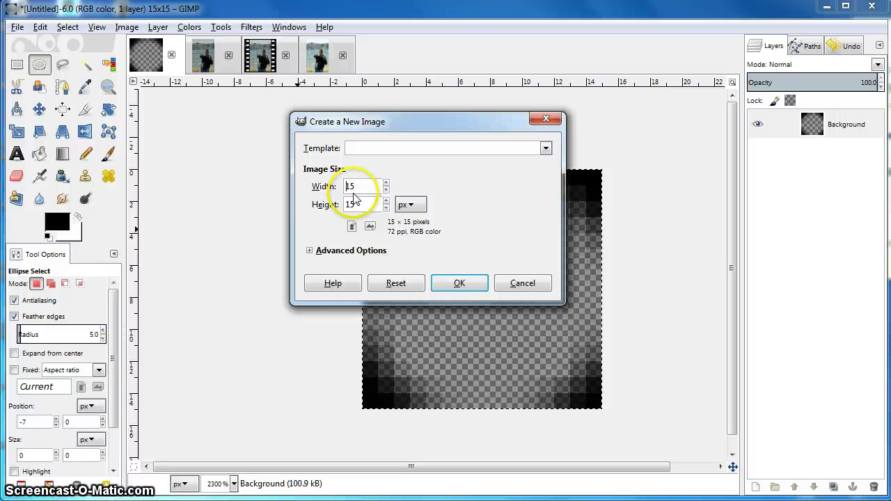
{"action": "left_click", "coordinate": [456, 283]}
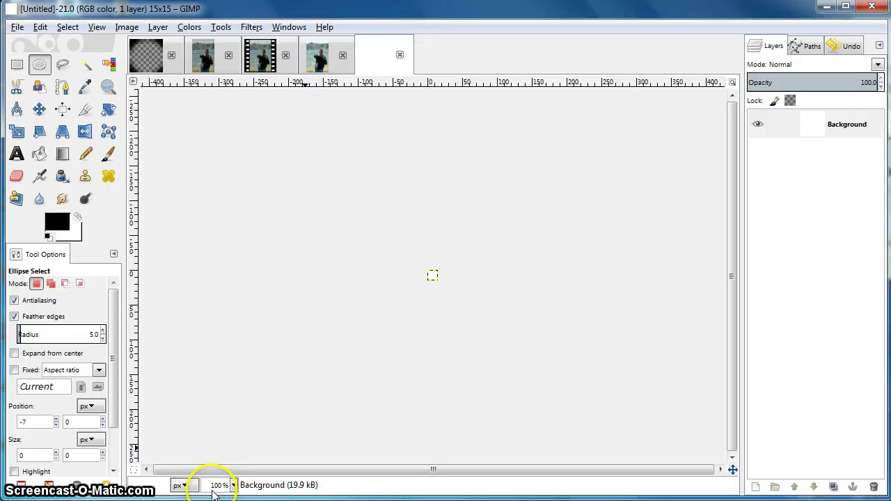
- Add an alpha channel to the new image's Background layer and fill the layer with the black foreground color
{"action": "scroll", "coordinate": [474, 300], "scroll_direction": "up", "scroll_amount": 6}
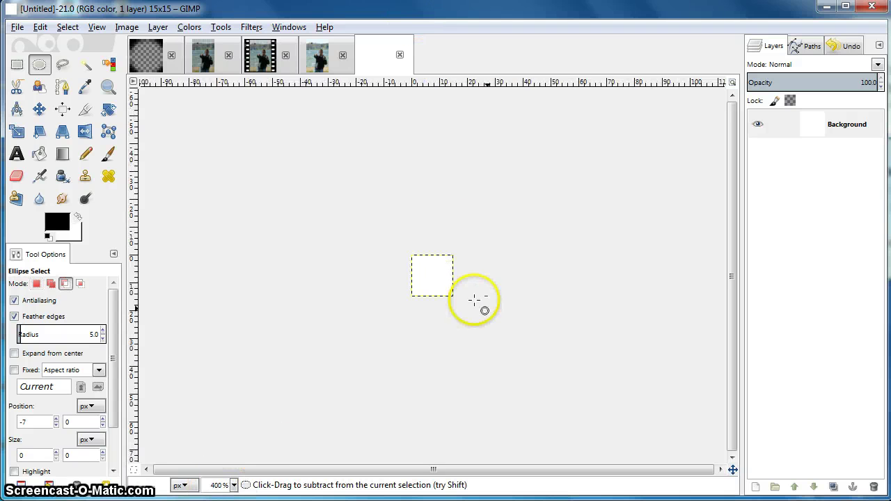
{"action": "scroll", "coordinate": [474, 299], "scroll_direction": "up", "scroll_amount": 3}
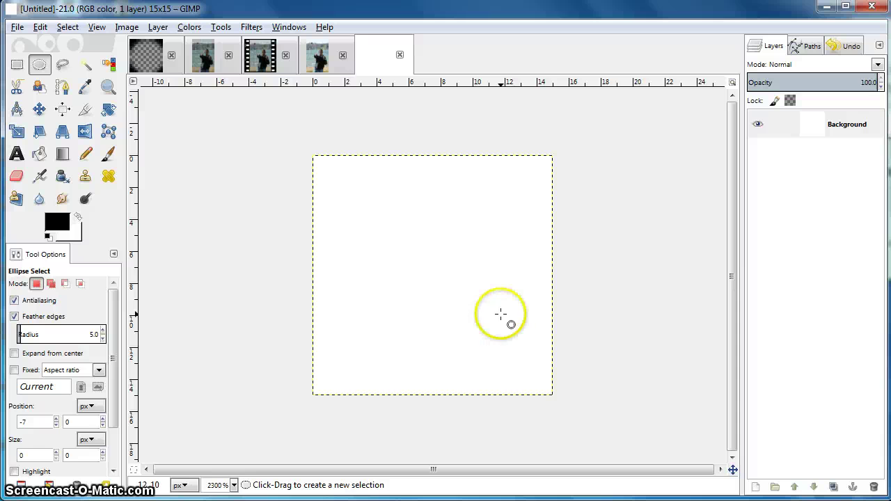
{"action": "left_click", "coordinate": [195, 31]}
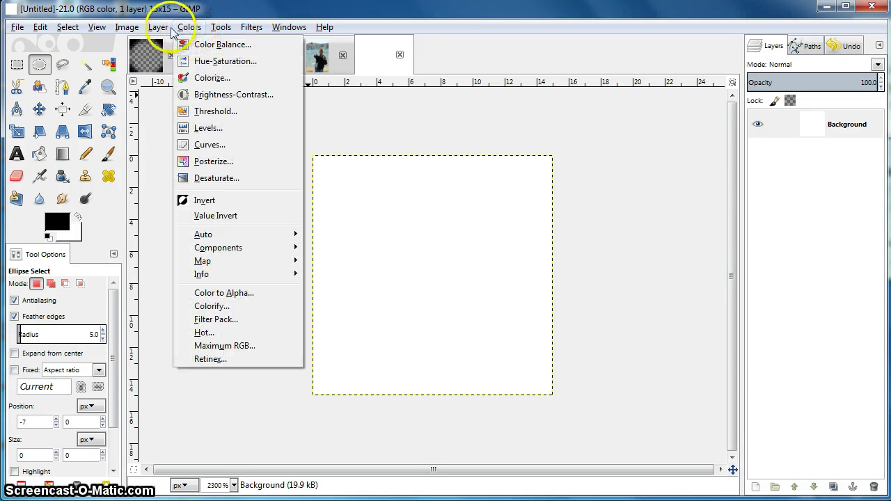
{"action": "mouse_move", "coordinate": [167, 32]}
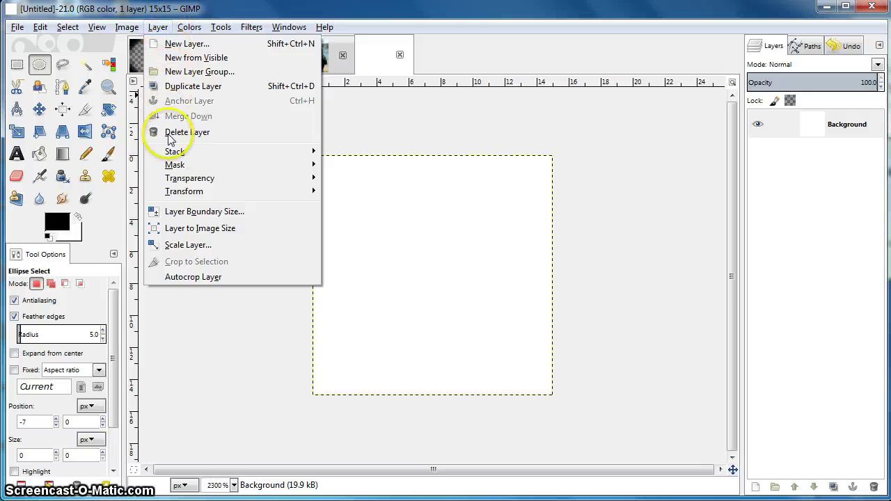
{"action": "mouse_move", "coordinate": [173, 167]}
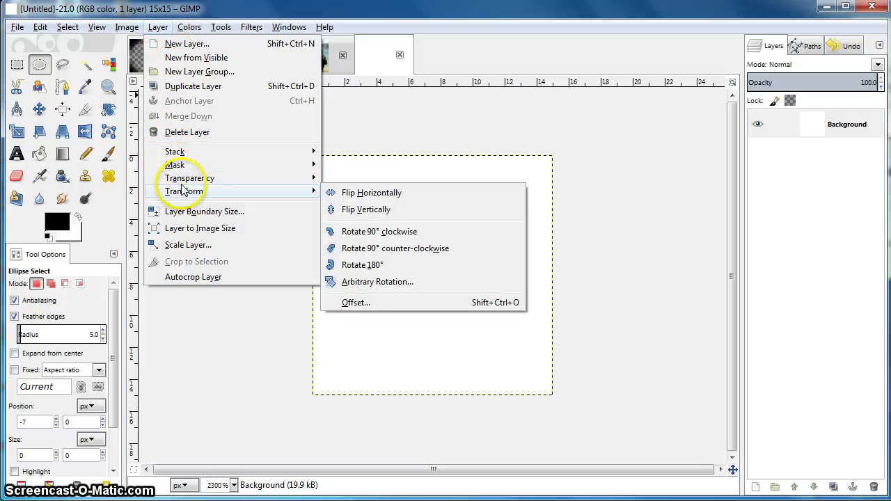
{"action": "mouse_move", "coordinate": [274, 185]}
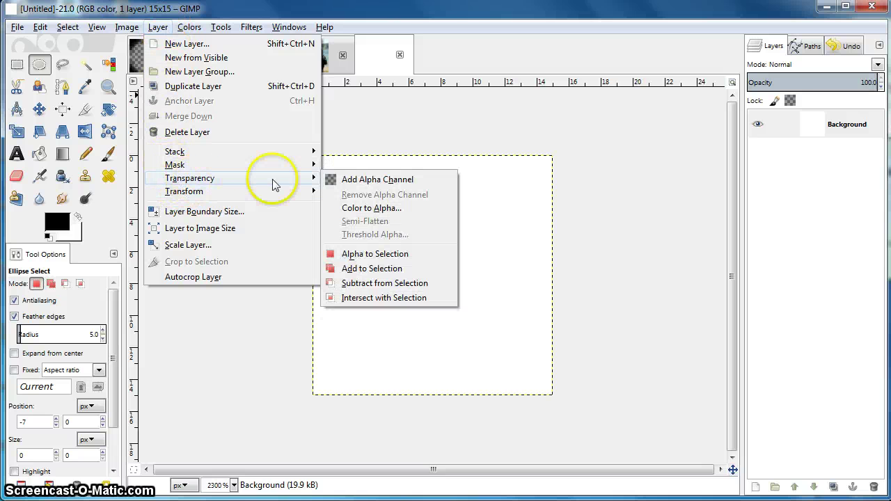
{"action": "left_click", "coordinate": [364, 180]}
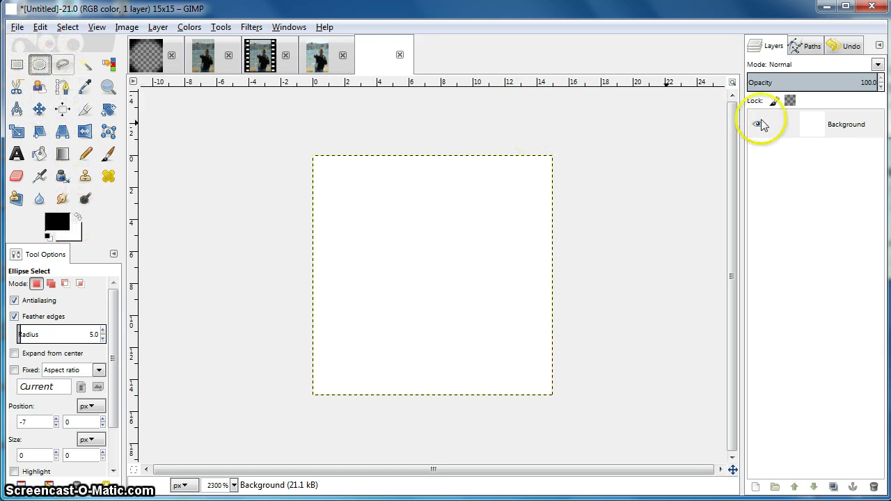
{"action": "left_click", "coordinate": [826, 121]}
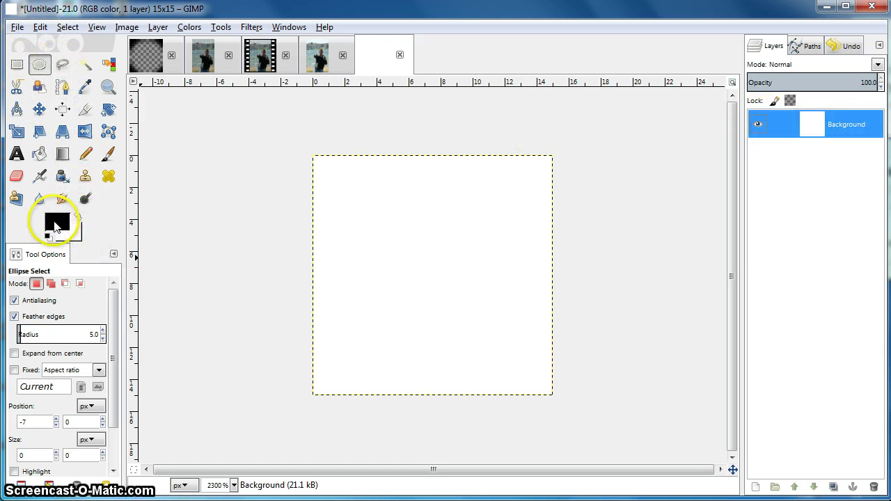
{"action": "left_click_drag", "start_coordinate": [57, 221], "coordinate": [371, 213]}
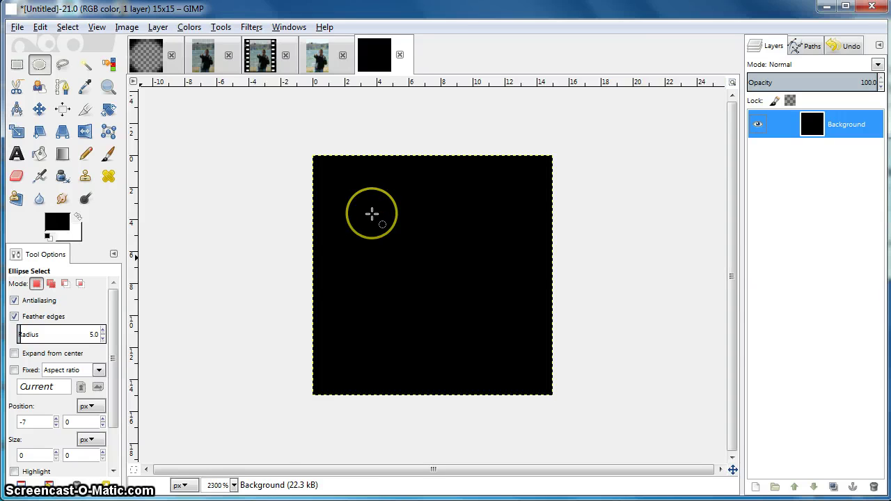
- Make a feathered circular selection of 13 × 13 px at position 1, 1 and cut it out of the black square
{"action": "left_click", "coordinate": [40, 67]}
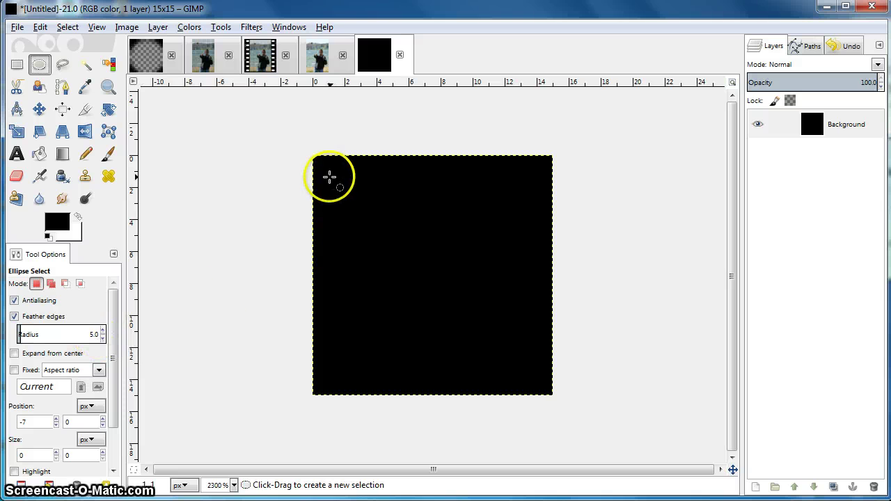
{"action": "left_click_drag", "start_coordinate": [327, 174], "coordinate": [328, 178]}
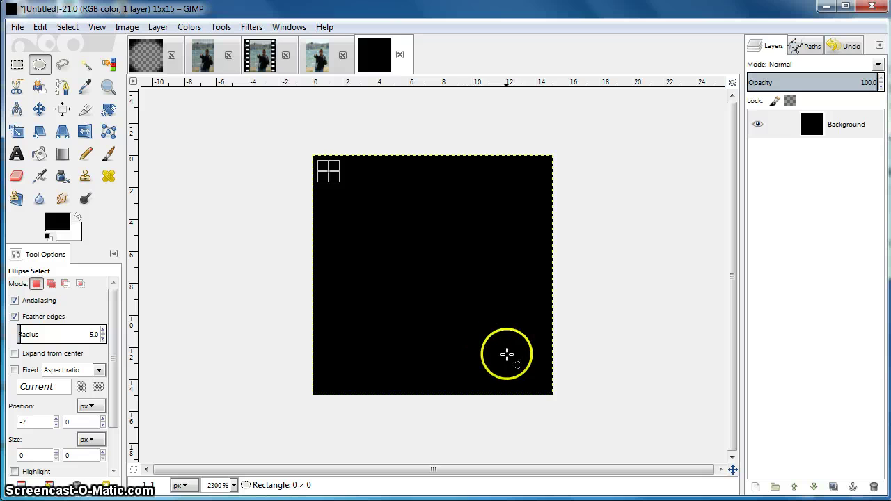
{"action": "left_click_drag", "start_coordinate": [507, 355], "coordinate": [542, 387]}
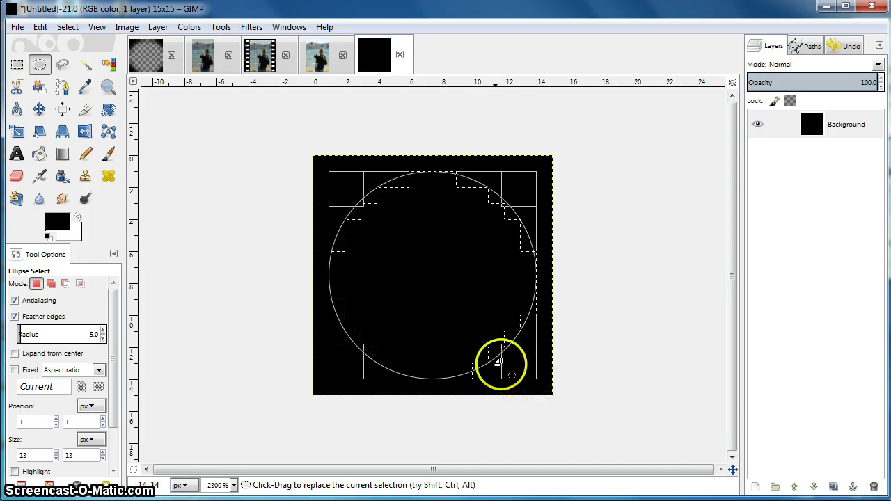
{"action": "left_click", "coordinate": [40, 27]}
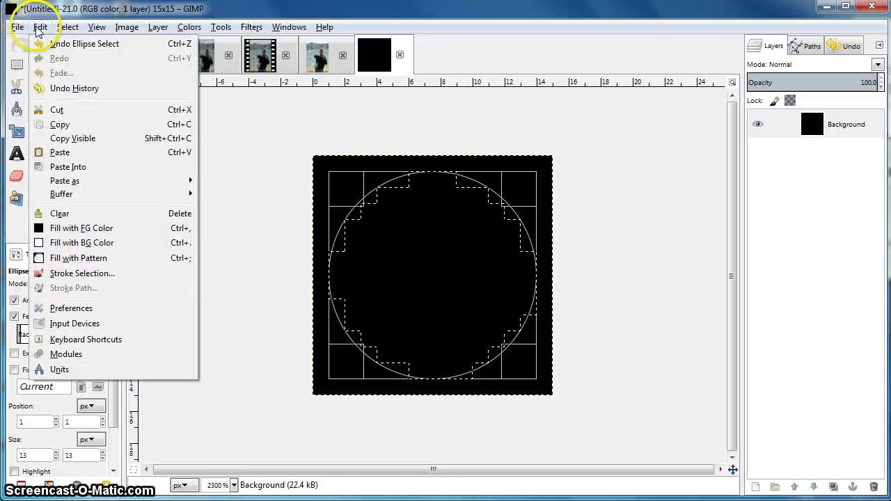
{"action": "left_click", "coordinate": [57, 112]}
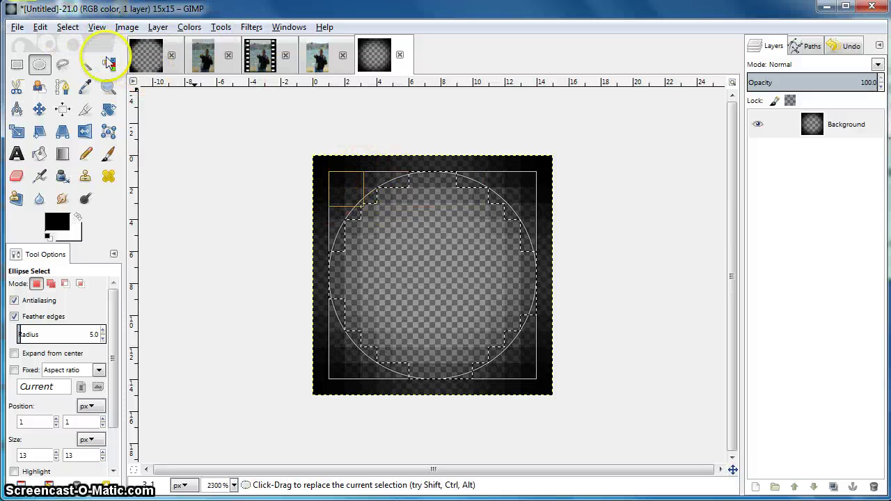
- Invert the circular selection and fill the area around the dot with black again, leaving nothing selected
{"action": "left_click", "coordinate": [67, 27]}
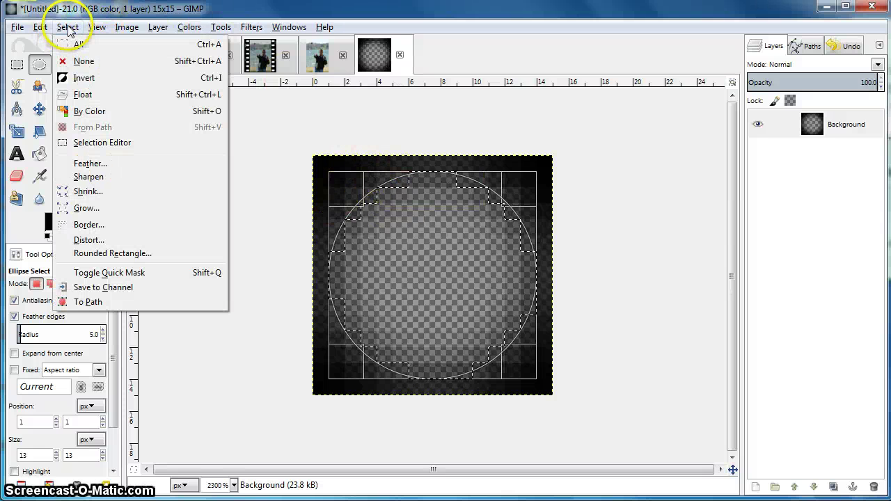
{"action": "left_click", "coordinate": [83, 77]}
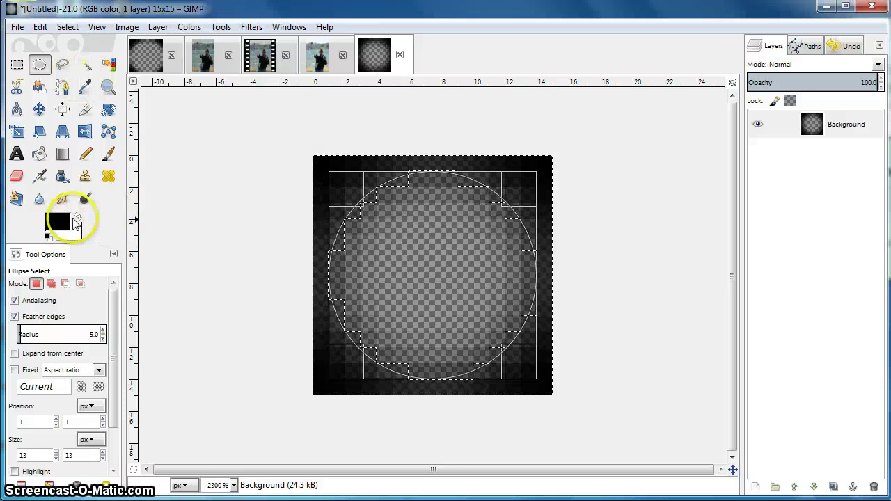
{"action": "left_click_drag", "start_coordinate": [70, 221], "coordinate": [288, 174]}
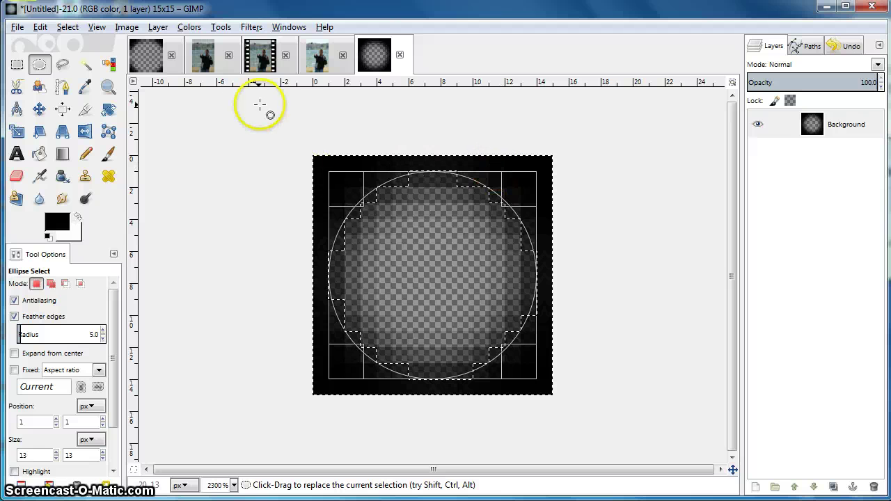
{"action": "left_click", "coordinate": [68, 27]}
{"action": "left_click", "coordinate": [80, 58]}
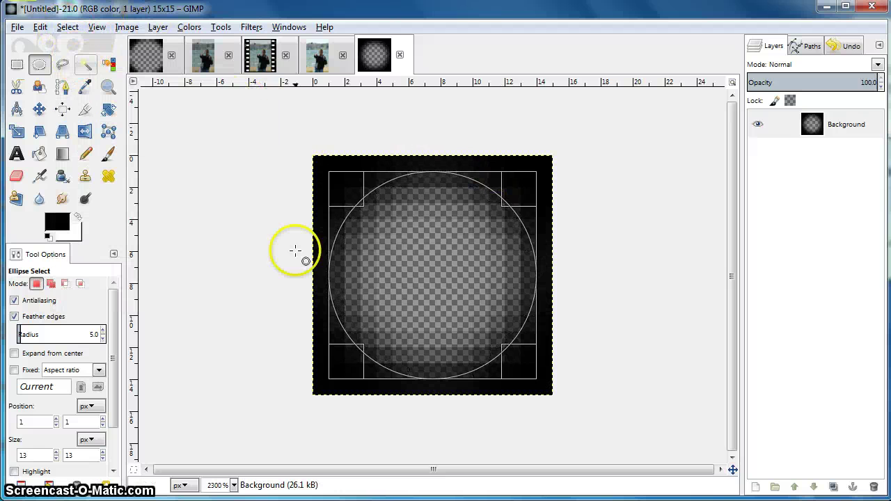
- Select the entire 15 × 15 px dot image and copy it to the clipboard
{"action": "left_click", "coordinate": [17, 65]}
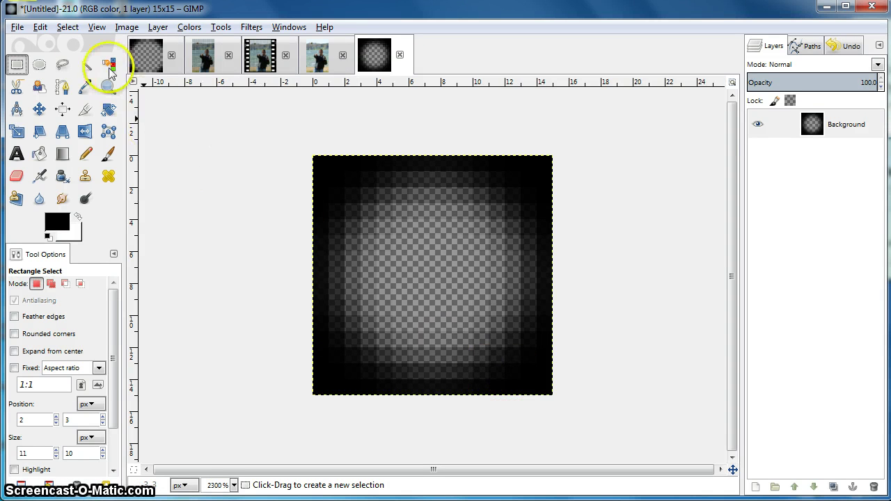
{"action": "left_click", "coordinate": [67, 26]}
{"action": "left_click", "coordinate": [75, 41]}
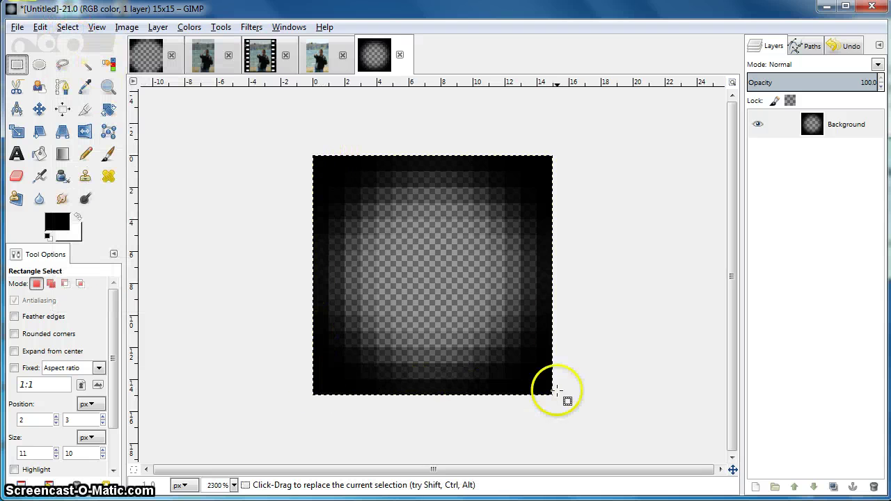
{"action": "left_click", "coordinate": [67, 28]}
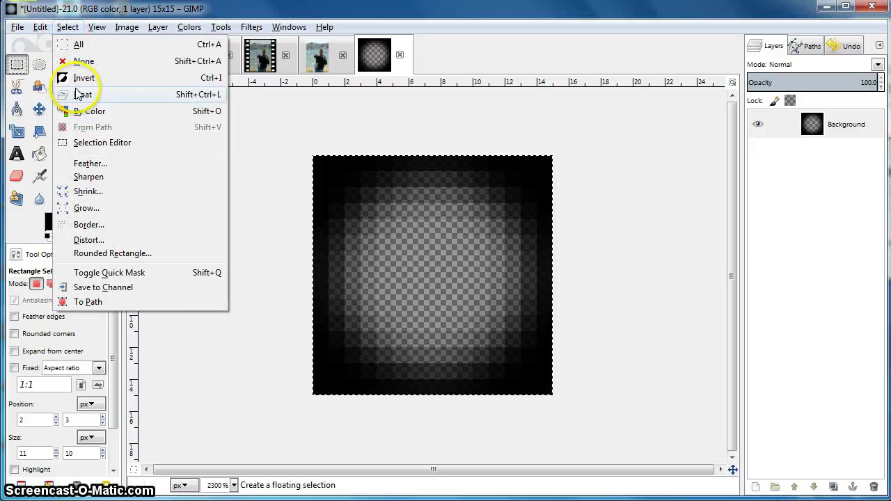
{"action": "mouse_move", "coordinate": [43, 28]}
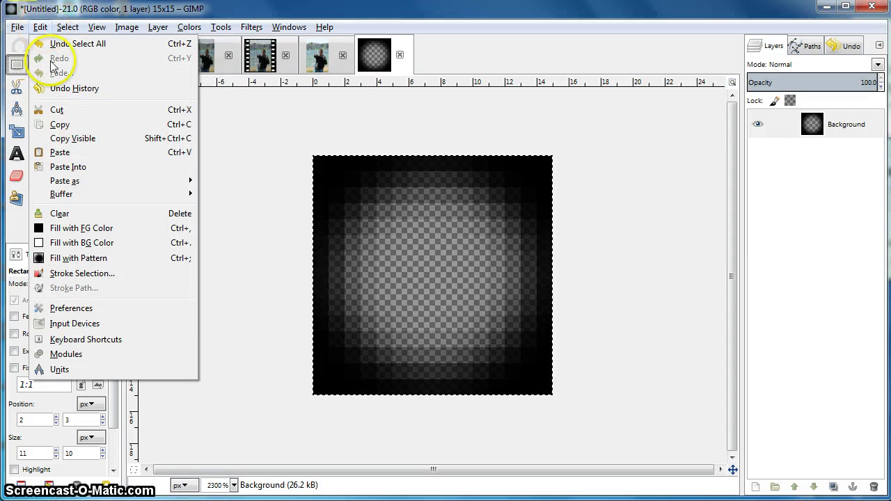
{"action": "left_click", "coordinate": [60, 126]}
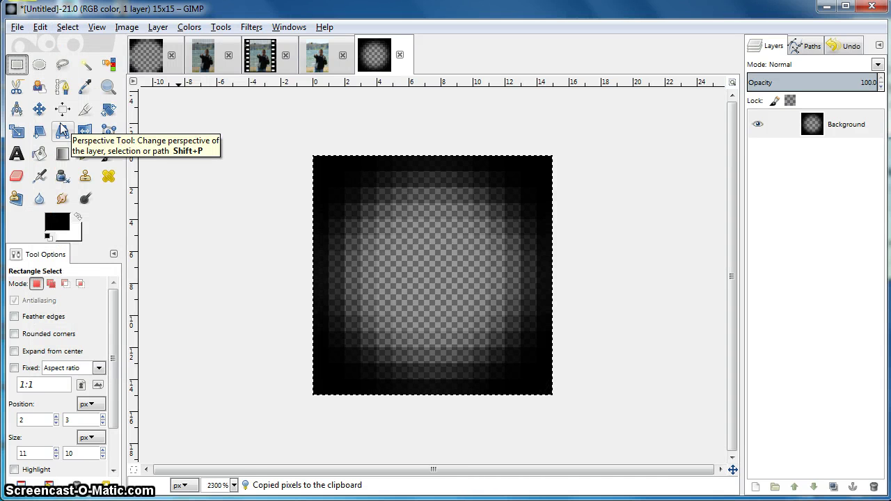
- Examine the paintbrush's available brushes to check that the copied dot can be used
{"action": "left_click", "coordinate": [285, 174]}
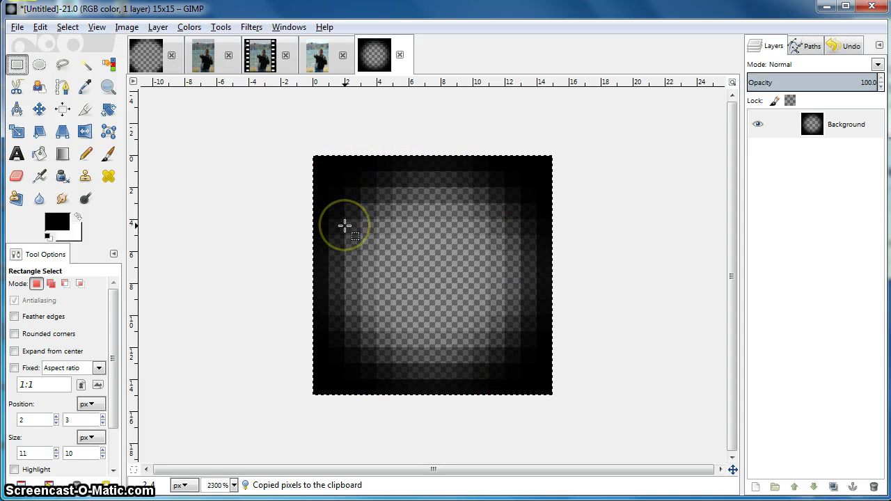
{"action": "left_click", "coordinate": [108, 156]}
{"action": "left_click", "coordinate": [18, 327]}
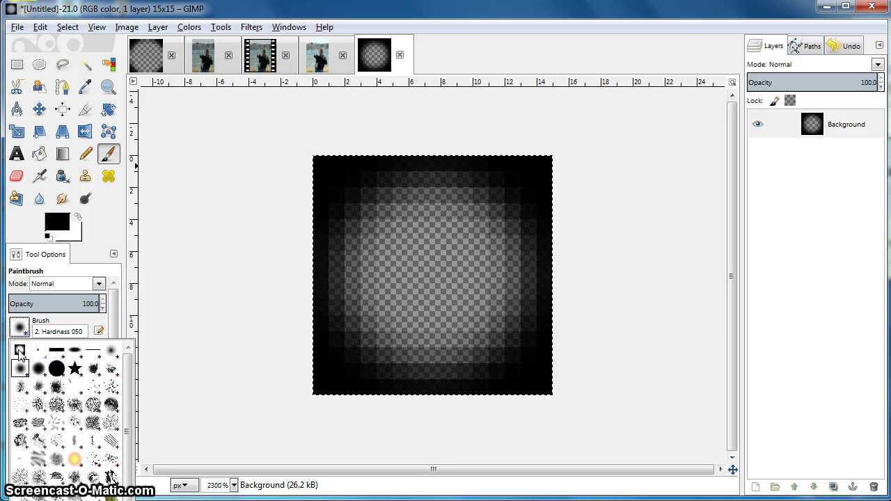
- Switch to the pixelated photo image and hide its original Herb.jpg layer
{"action": "left_click", "coordinate": [317, 61]}
{"action": "left_click", "coordinate": [317, 61]}
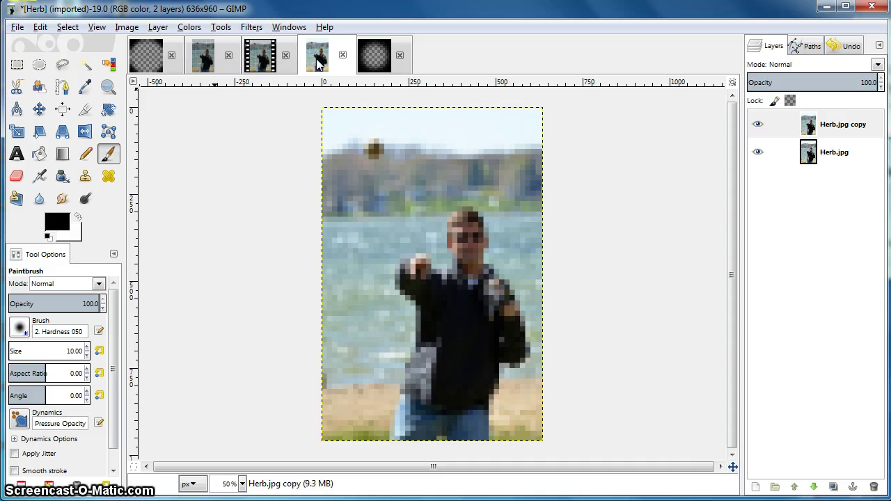
{"action": "left_click", "coordinate": [554, 265]}
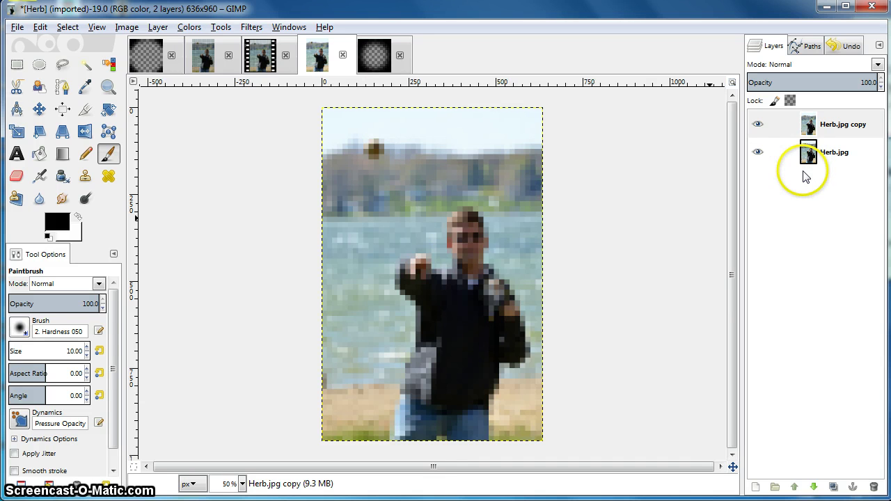
{"action": "left_click", "coordinate": [758, 151]}
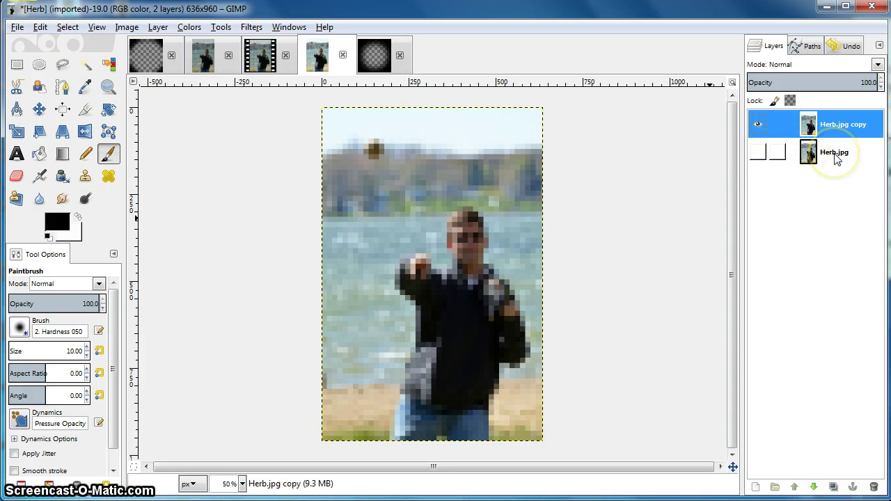
- Create a transparent 636 × 960 px layer between Herb.jpg copy and Herb.jpg, and reselect Herb.jpg copy
{"action": "left_click", "coordinate": [754, 487]}
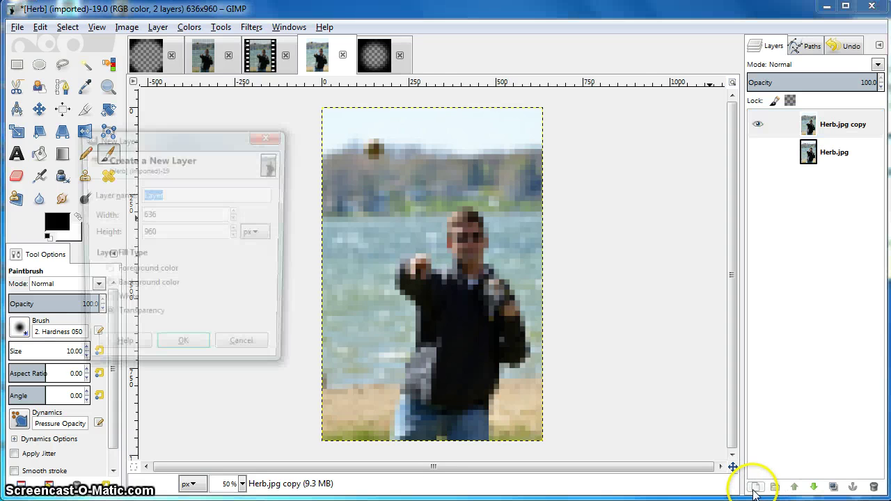
{"action": "left_click", "coordinate": [187, 349]}
{"action": "left_click_drag", "start_coordinate": [832, 125], "coordinate": [831, 168]}
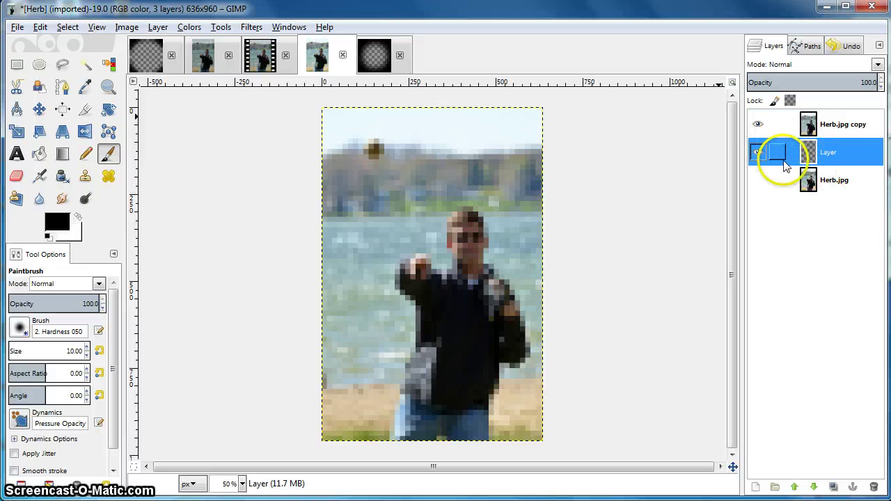
{"action": "left_click", "coordinate": [809, 129]}
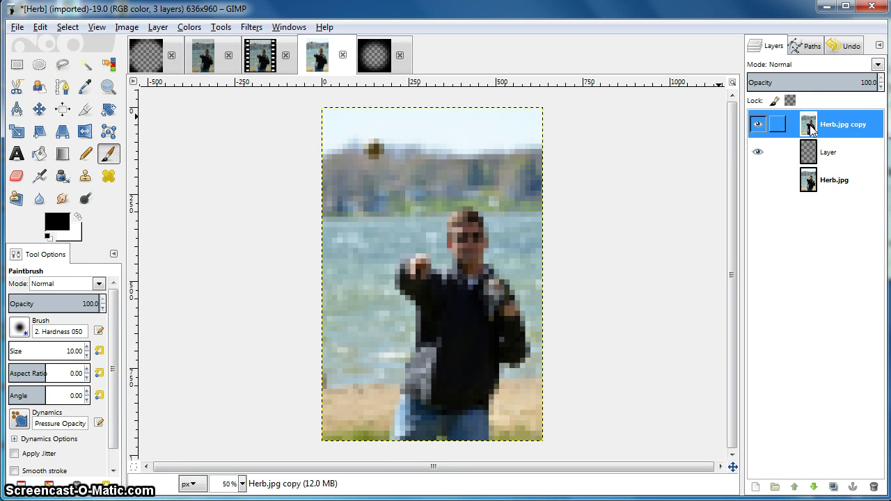
{"action": "right_click", "coordinate": [811, 129]}
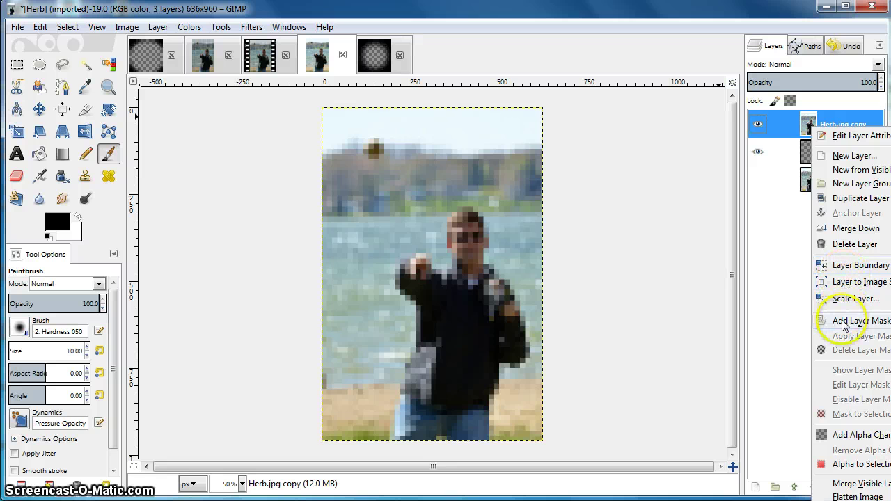
{"action": "left_click", "coordinate": [242, 27]}
{"action": "left_click", "coordinate": [189, 27]}
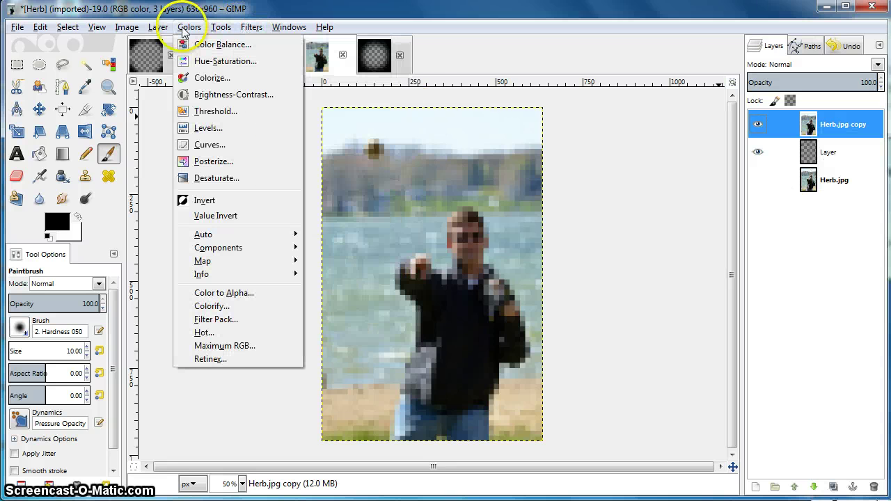
{"action": "mouse_move", "coordinate": [158, 28]}
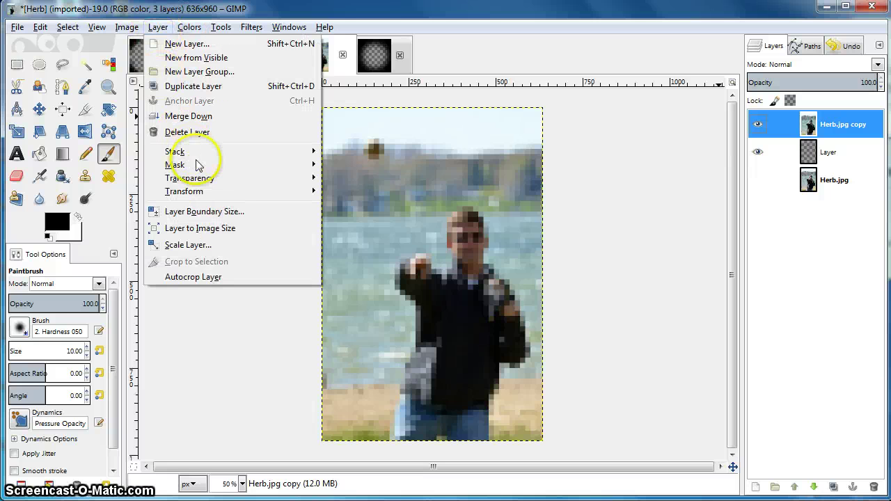
{"action": "mouse_move", "coordinate": [197, 170]}
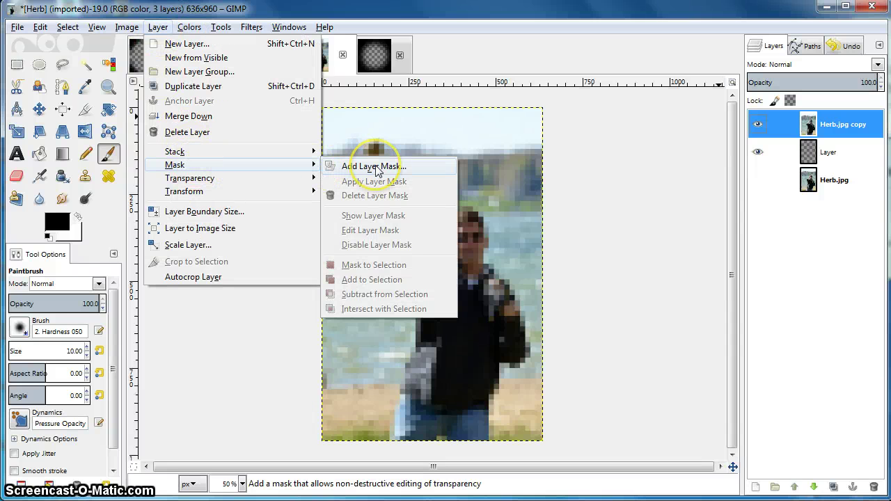
{"action": "left_click", "coordinate": [587, 160]}
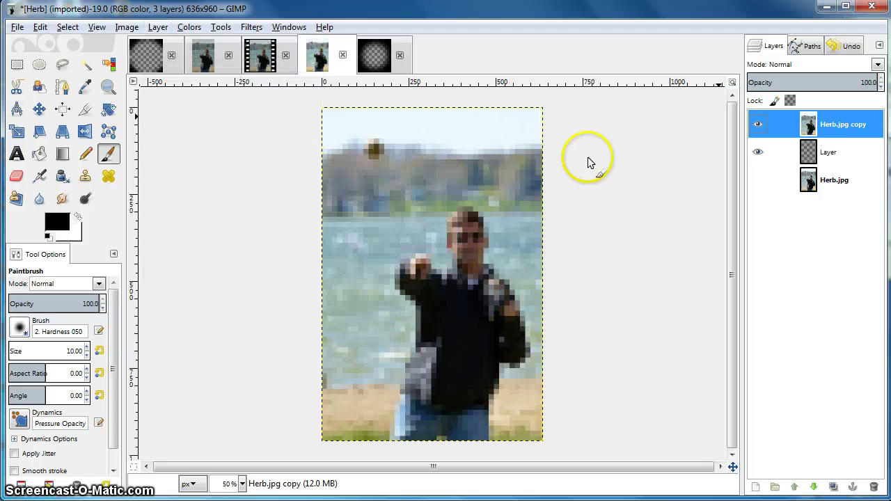
{"action": "right_click", "coordinate": [588, 157]}
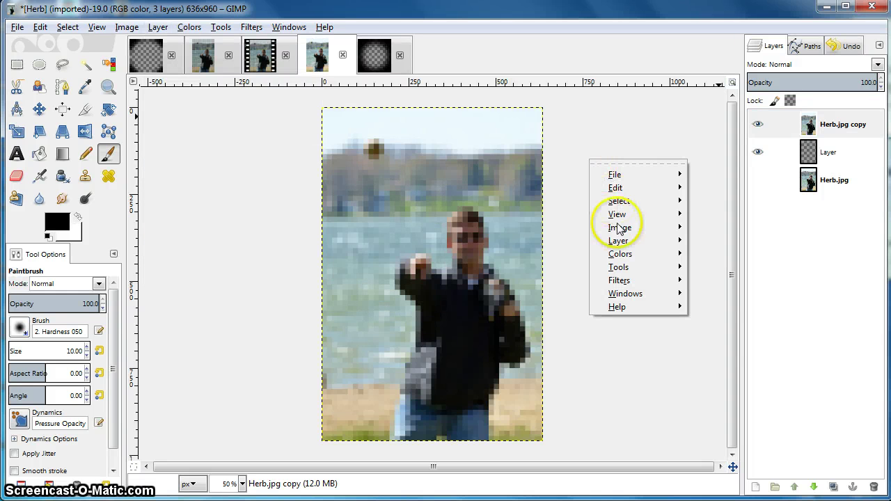
{"action": "mouse_move", "coordinate": [626, 244]}
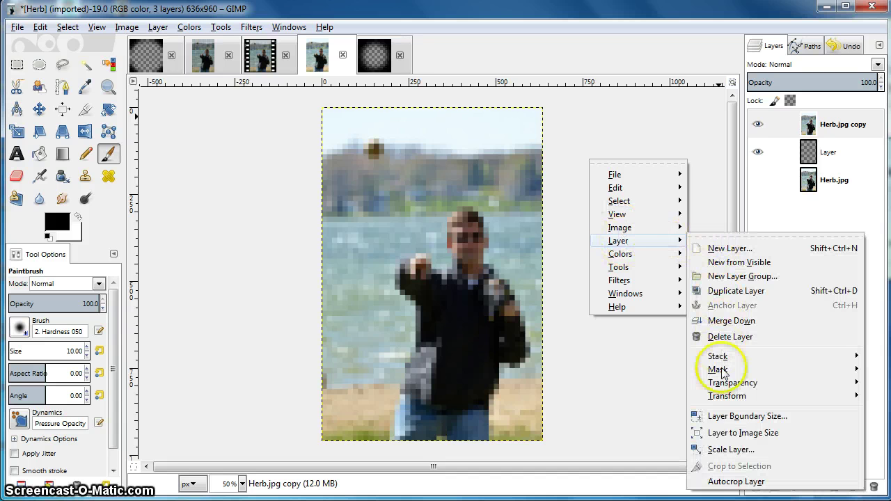
{"action": "mouse_move", "coordinate": [776, 373]}
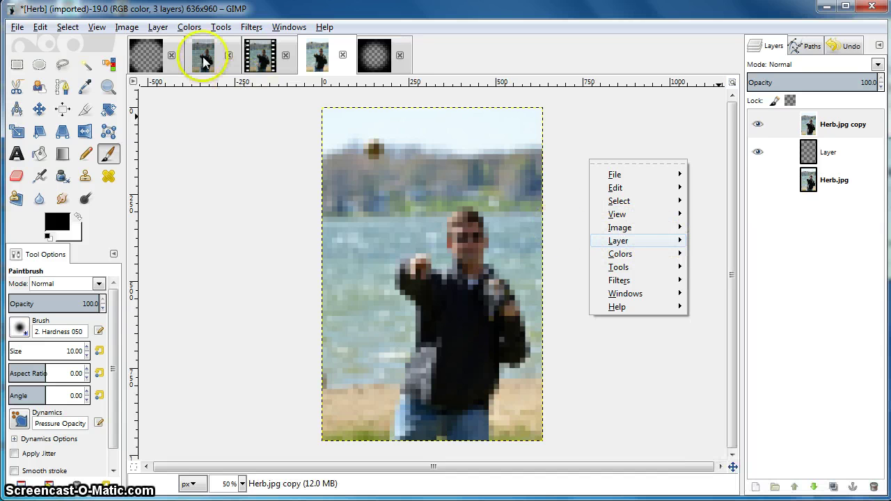
{"action": "left_click", "coordinate": [185, 28]}
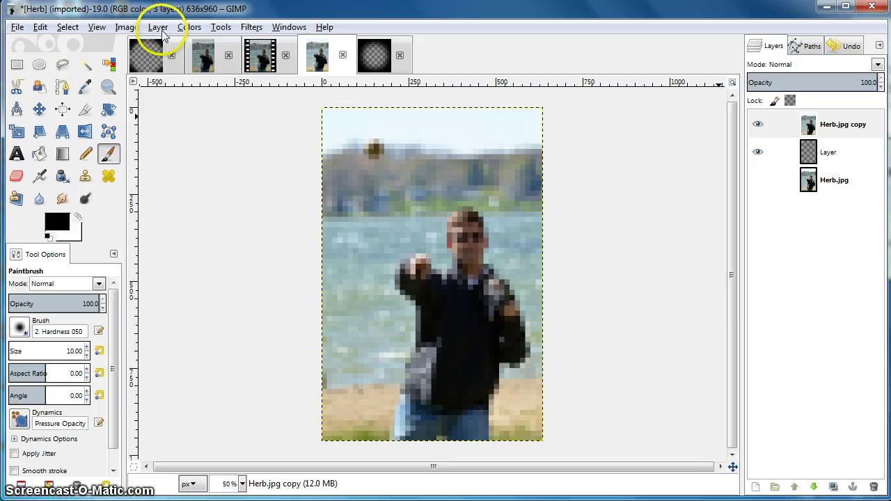
- Add a White (full opacity) layer mask to the Herb.jpg copy layer
{"action": "left_click", "coordinate": [162, 29]}
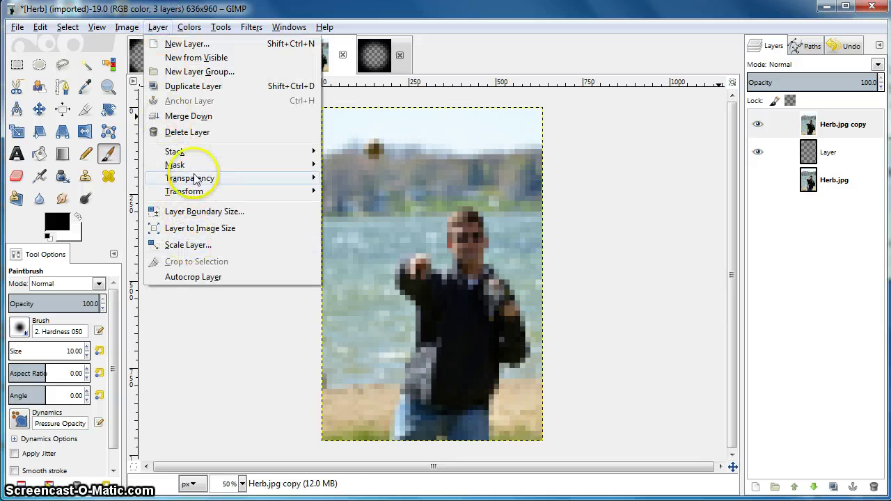
{"action": "mouse_move", "coordinate": [255, 167]}
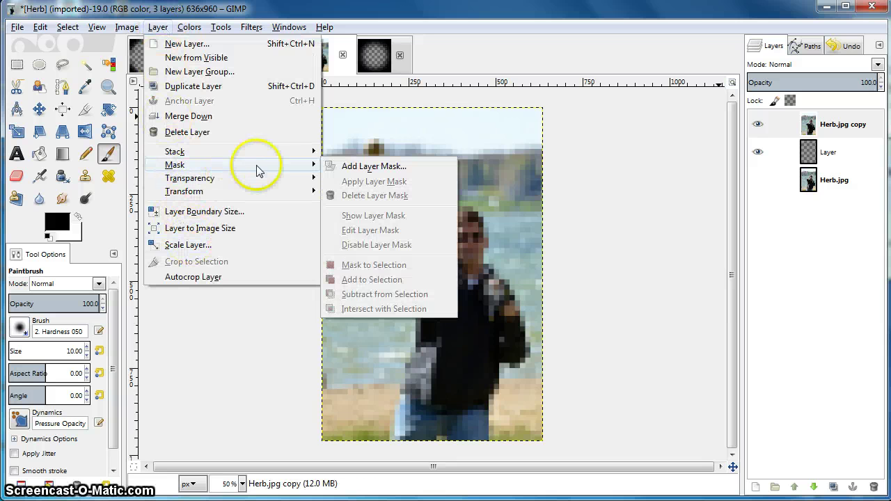
{"action": "left_click", "coordinate": [358, 167]}
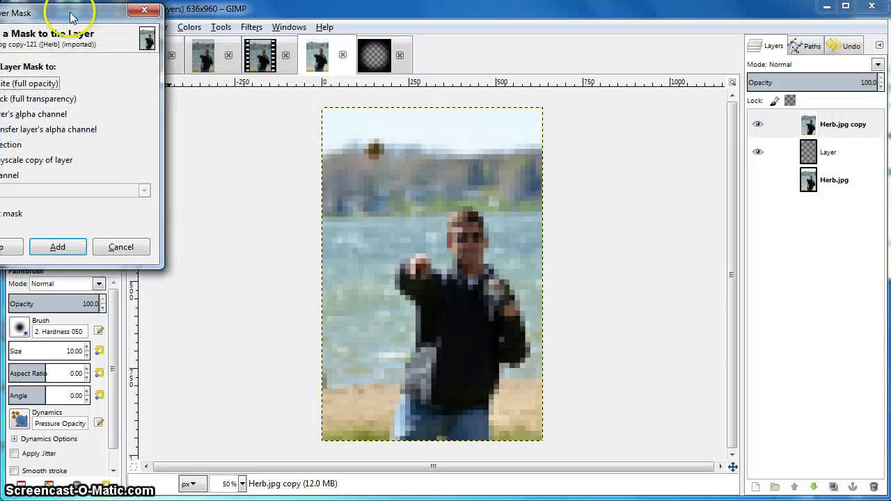
{"action": "left_click_drag", "start_coordinate": [85, 17], "coordinate": [220, 33]}
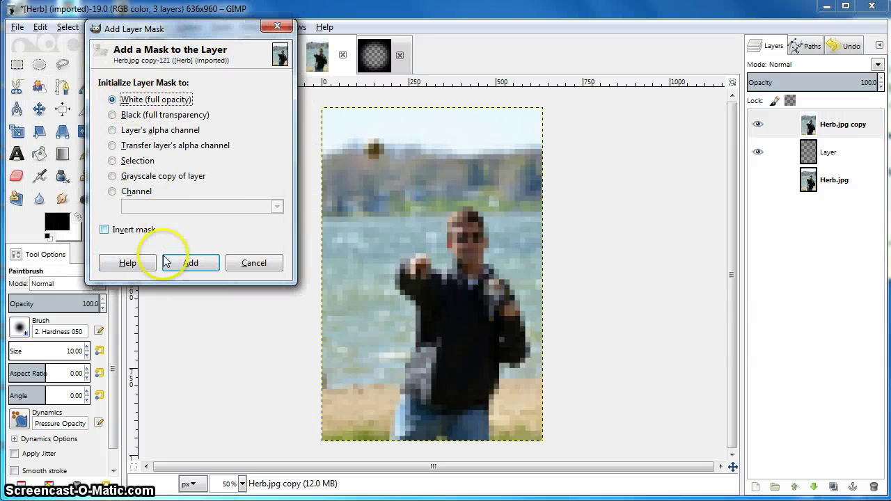
{"action": "left_click", "coordinate": [186, 270]}
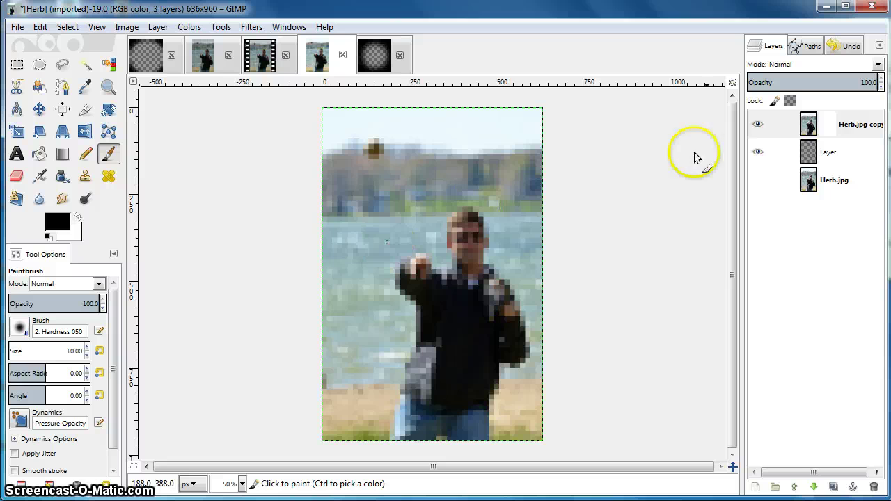
{"action": "left_click", "coordinate": [833, 125]}
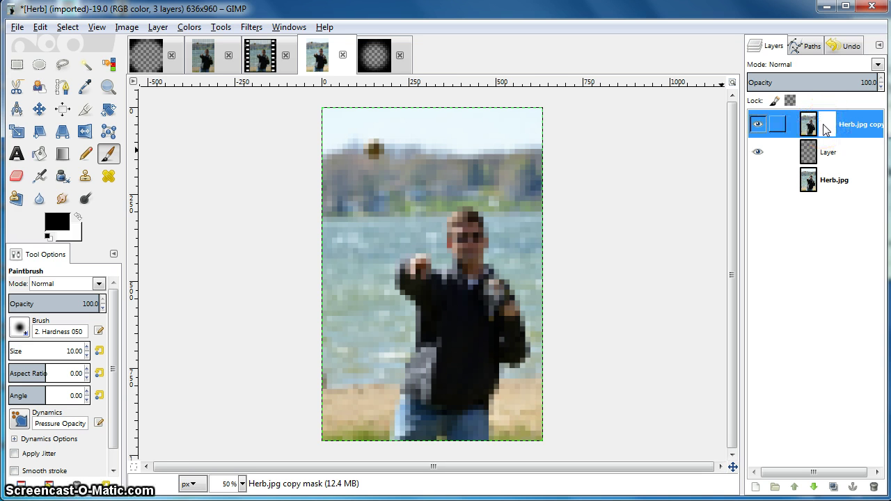
{"action": "left_click", "coordinate": [374, 57]}
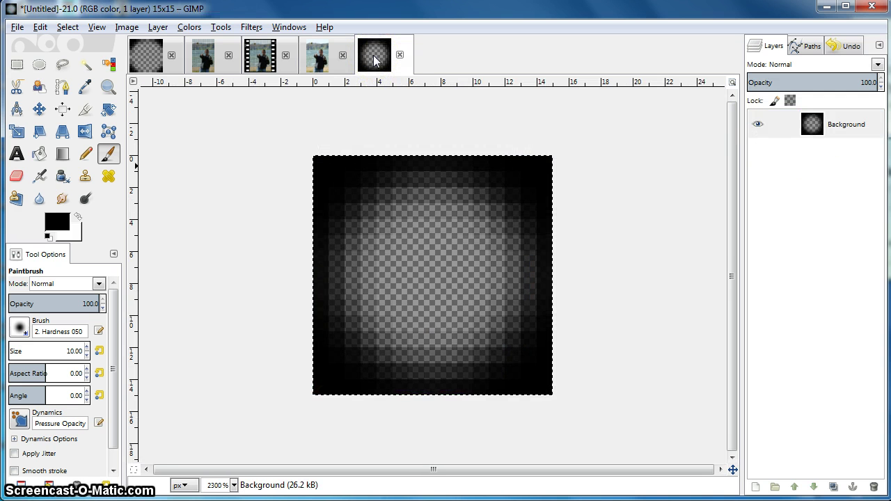
{"action": "left_click", "coordinate": [318, 59]}
{"action": "left_click", "coordinate": [816, 125]}
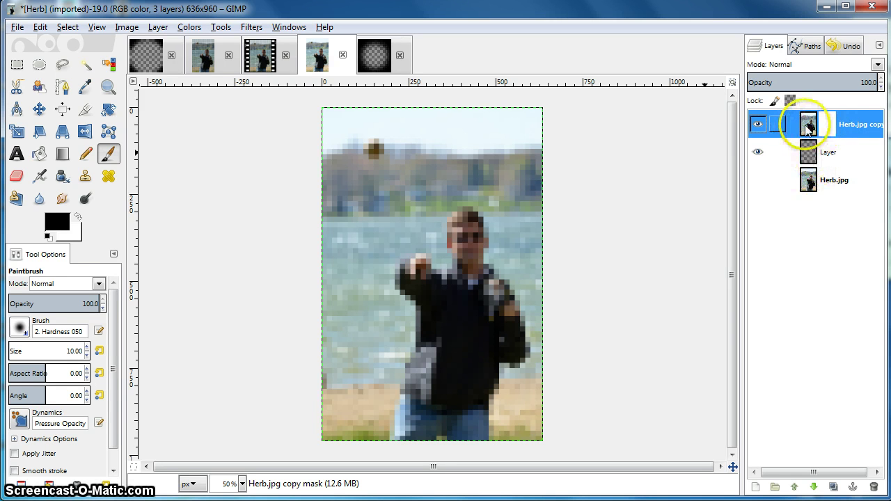
{"action": "left_click", "coordinate": [809, 126]}
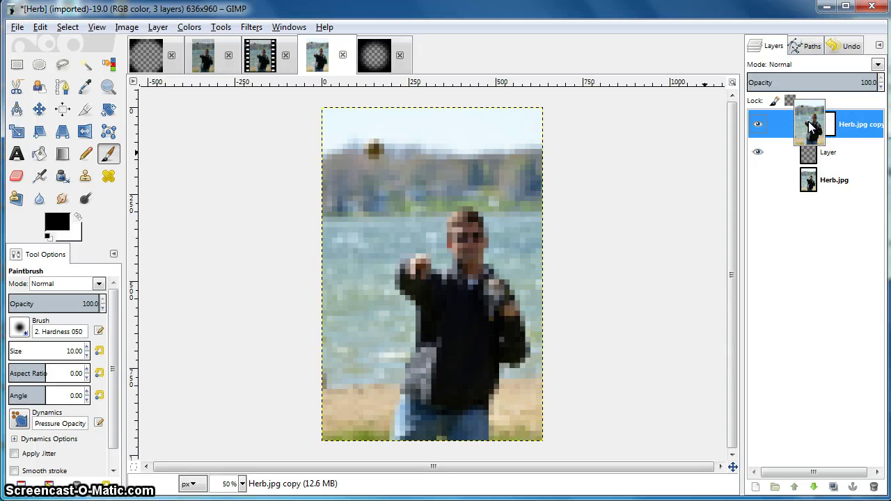
- Fill the whole layer mask of Herb.jpg copy with the Clipboard dot pattern using Bucket Fill
{"action": "left_click", "coordinate": [824, 126]}
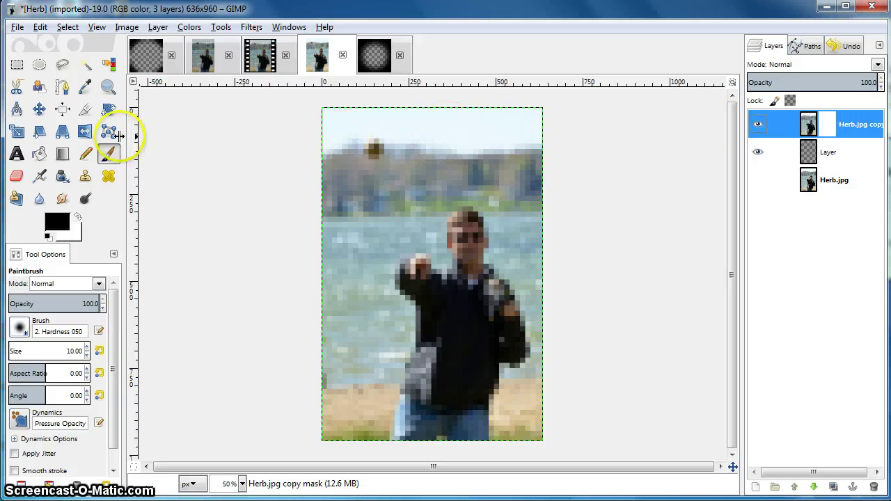
{"action": "left_click", "coordinate": [42, 158]}
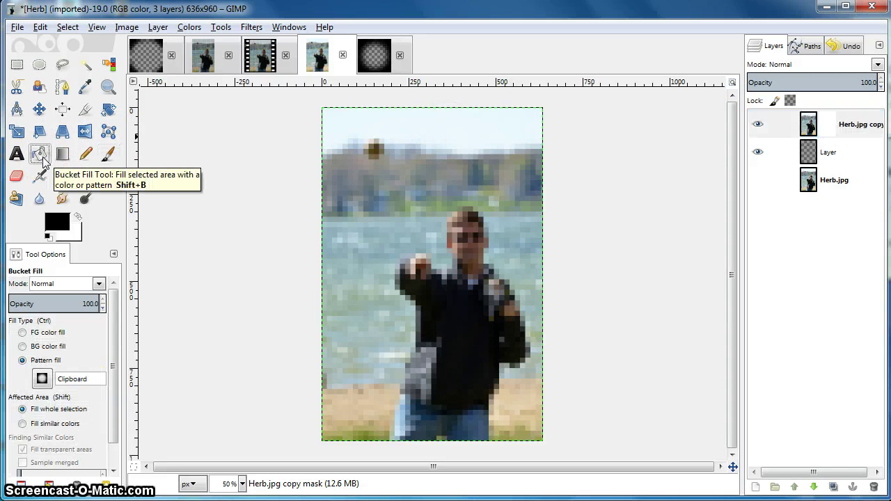
{"action": "left_click", "coordinate": [25, 357]}
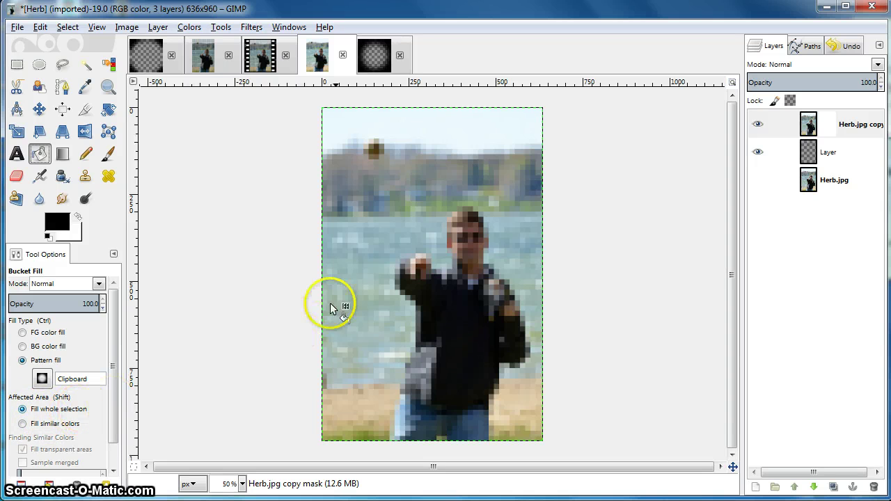
{"action": "left_click", "coordinate": [388, 206]}
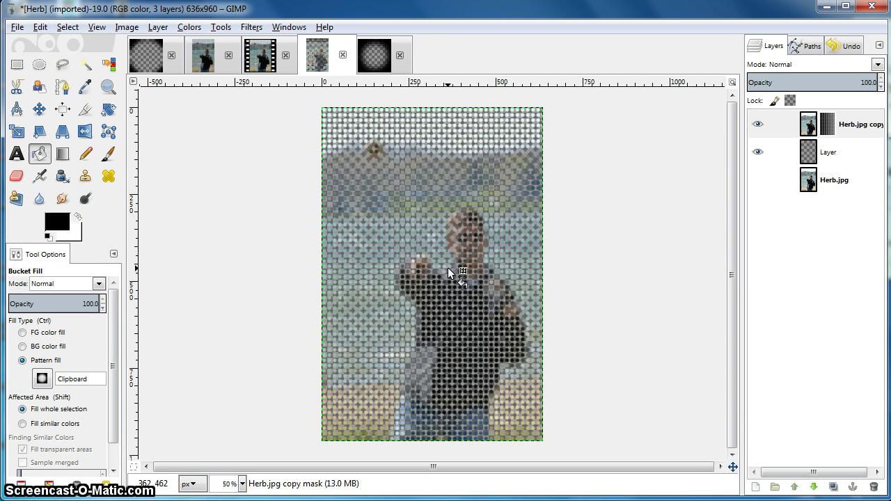
- Fill the transparent layer below Herb.jpg copy with the Clipboard dot pattern, and show the HerbDotPrint 2 image for comparison
{"action": "left_click", "coordinate": [822, 152]}
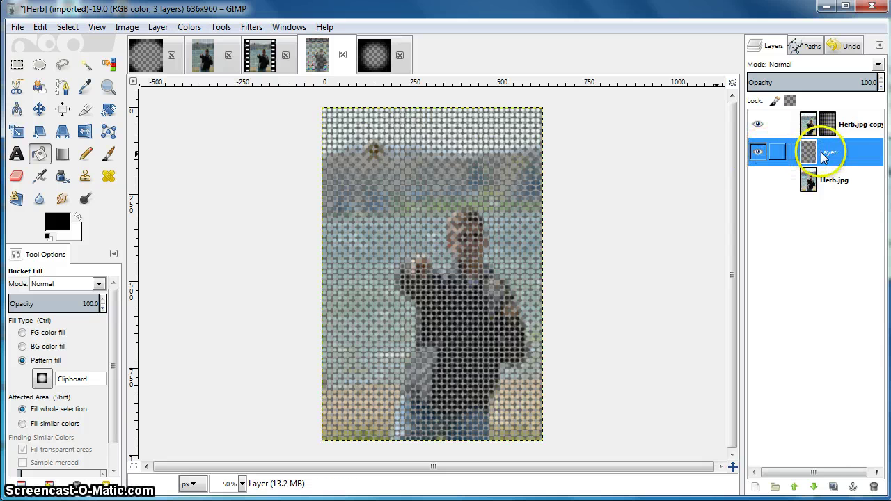
{"action": "left_click", "coordinate": [60, 222]}
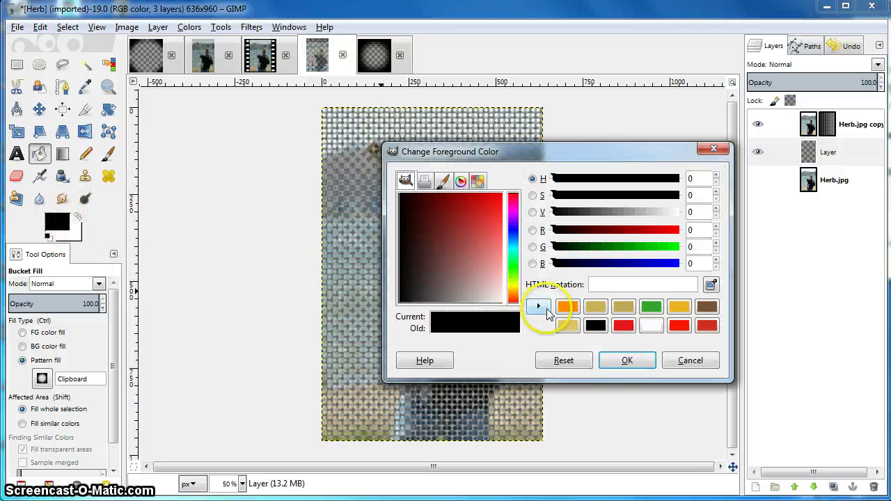
{"action": "left_click", "coordinate": [627, 360]}
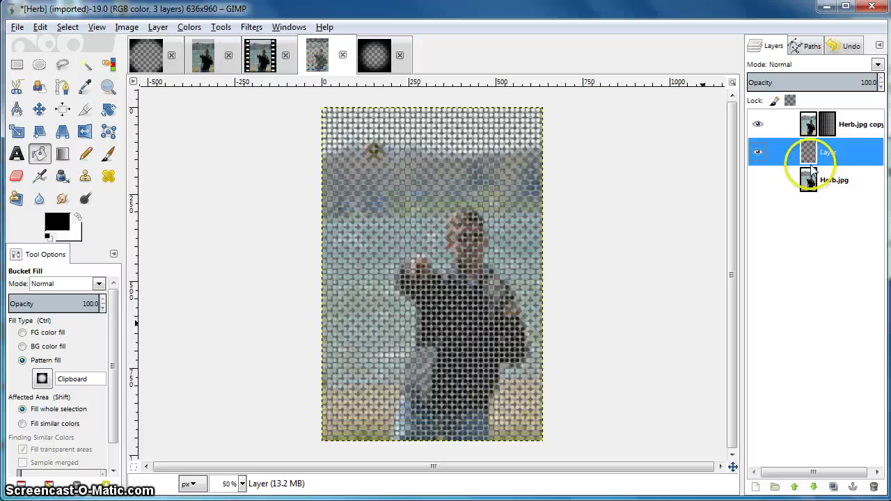
{"action": "left_click", "coordinate": [502, 183]}
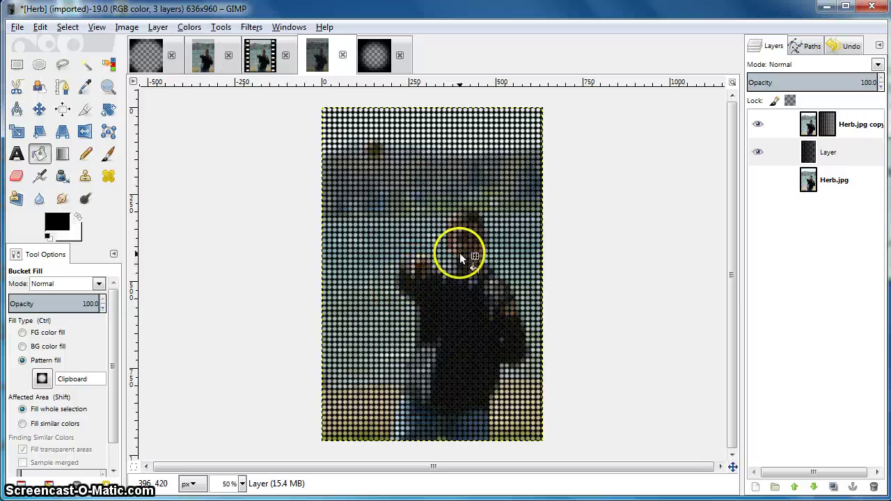
{"action": "left_click", "coordinate": [204, 59]}
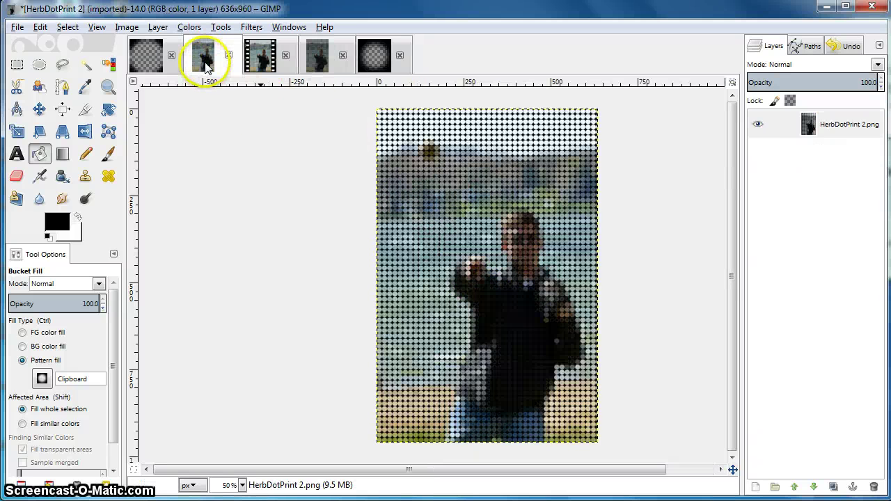
- View the 15 × 15 px dot pattern image and the filmstrip-framed version, and return to the three-layer Herb image
{"action": "left_click", "coordinate": [148, 64]}
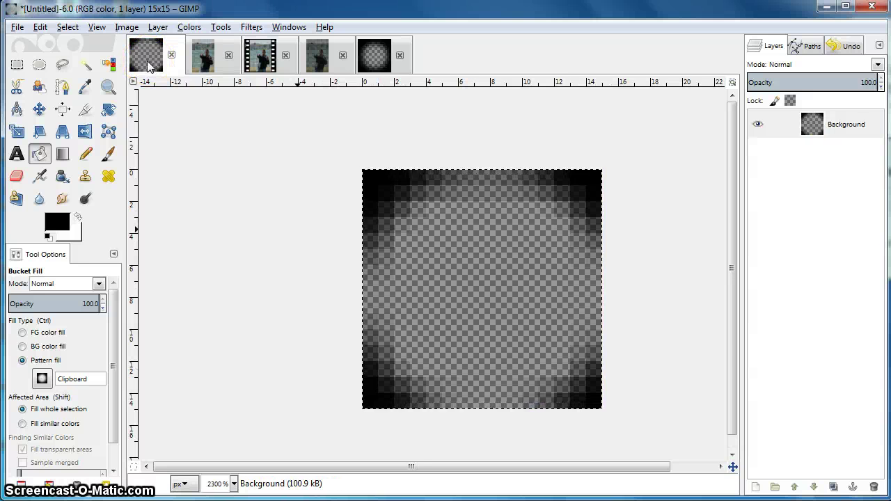
{"action": "left_click", "coordinate": [152, 64]}
{"action": "left_click", "coordinate": [268, 62]}
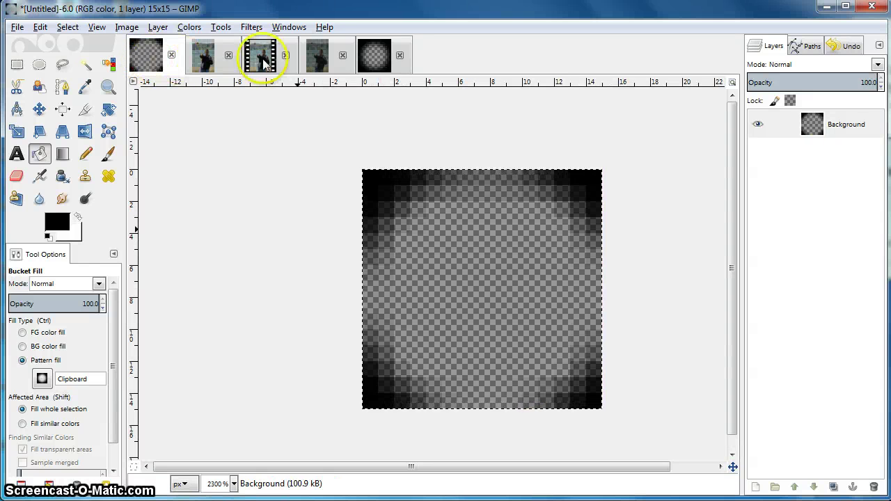
{"action": "left_click", "coordinate": [320, 63]}
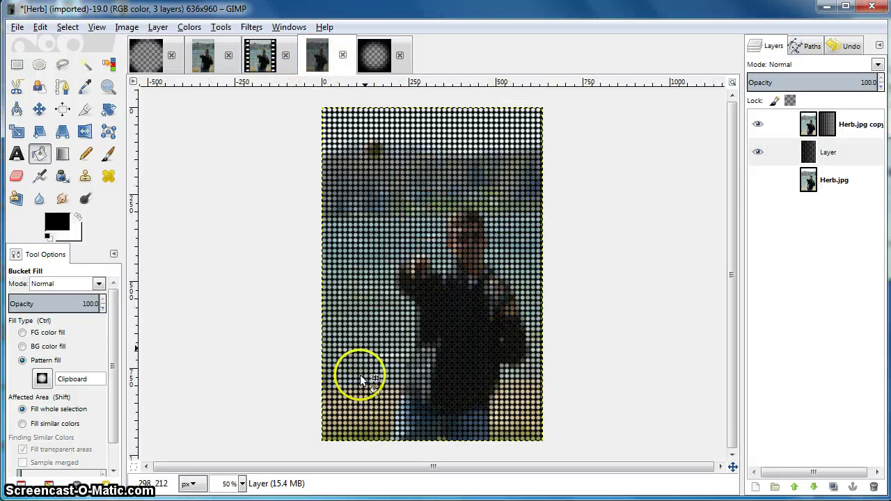
{"action": "left_click", "coordinate": [249, 27]}
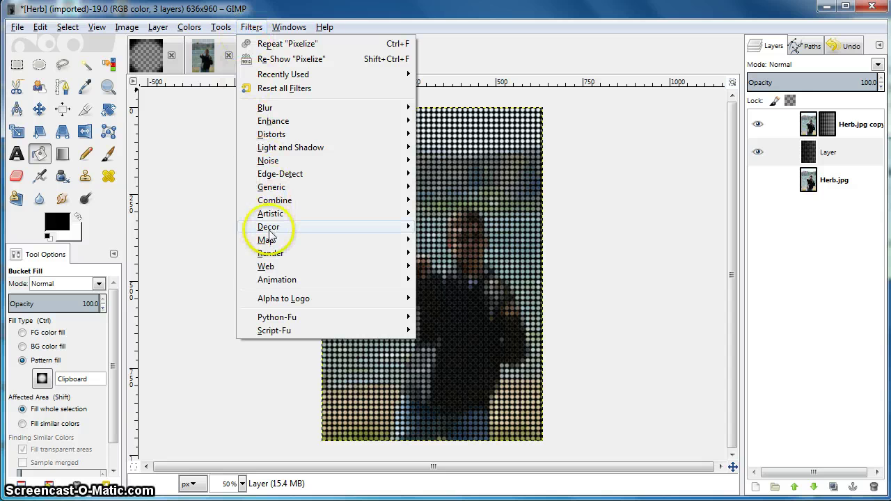
{"action": "mouse_move", "coordinate": [269, 233]}
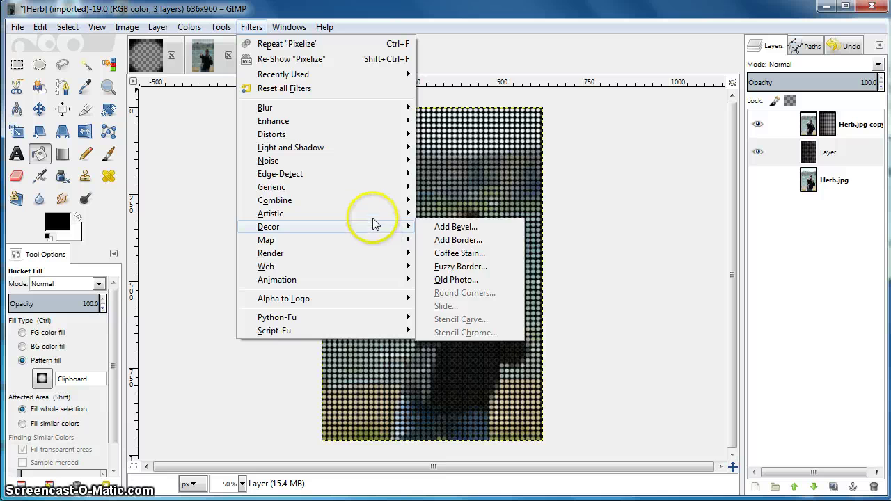
{"action": "mouse_move", "coordinate": [372, 214]}
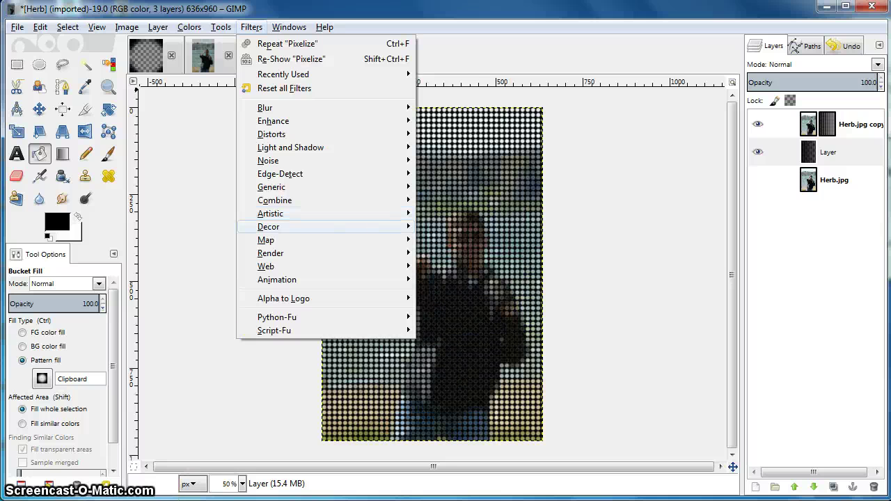
{"action": "key", "text": "Escape"}
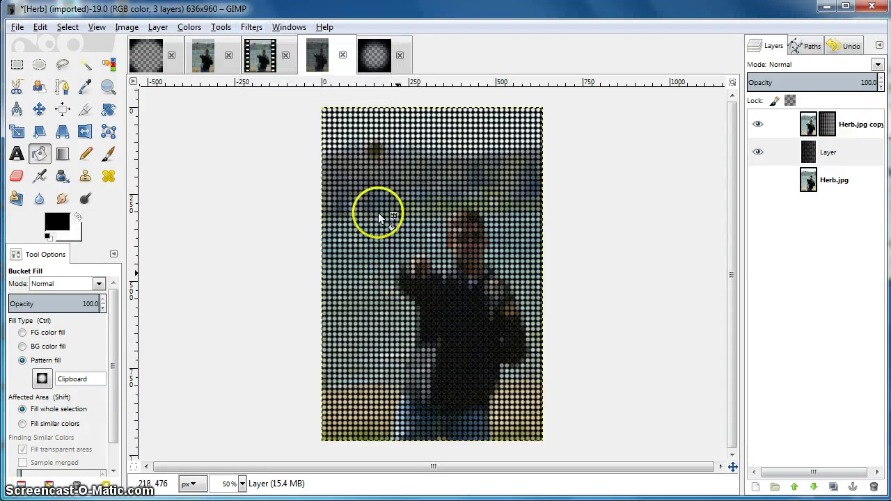
- Generate a Filmstrip image from the dotted Herb image with a white (ffffff) number color, and close the generated image
{"action": "left_click", "coordinate": [252, 28]}
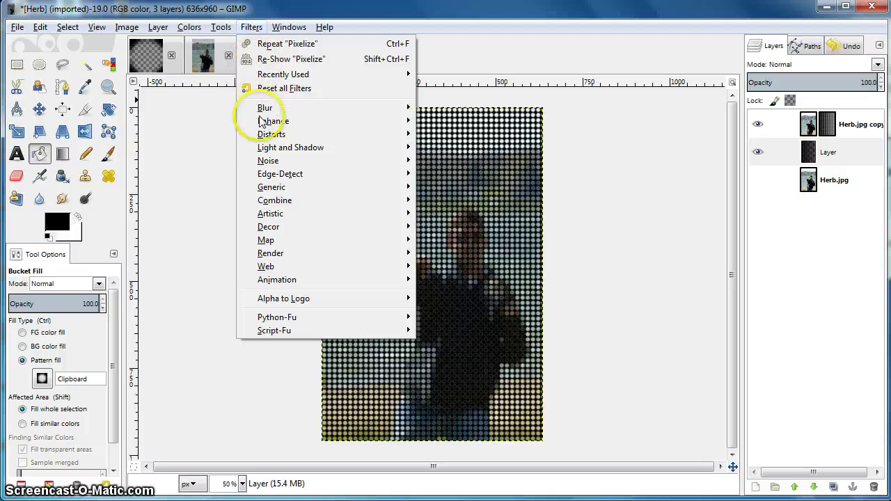
{"action": "mouse_move", "coordinate": [268, 191]}
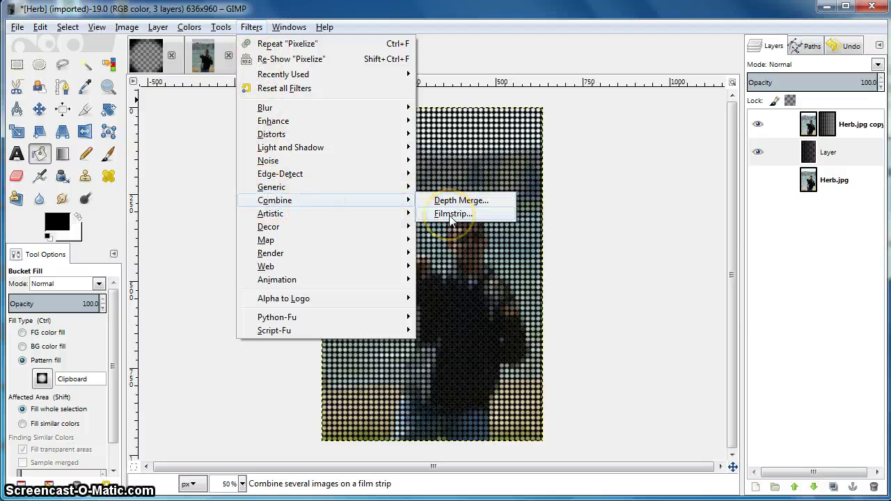
{"action": "left_click", "coordinate": [450, 214]}
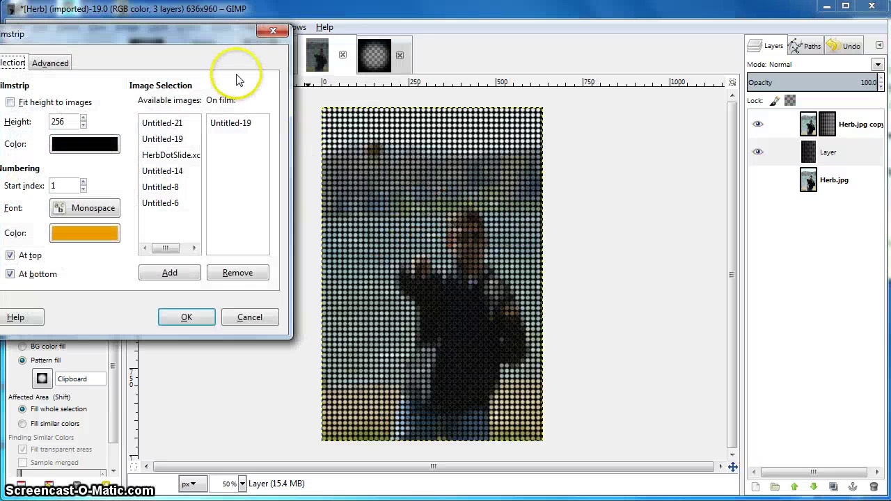
{"action": "left_click_drag", "start_coordinate": [146, 34], "coordinate": [201, 37]}
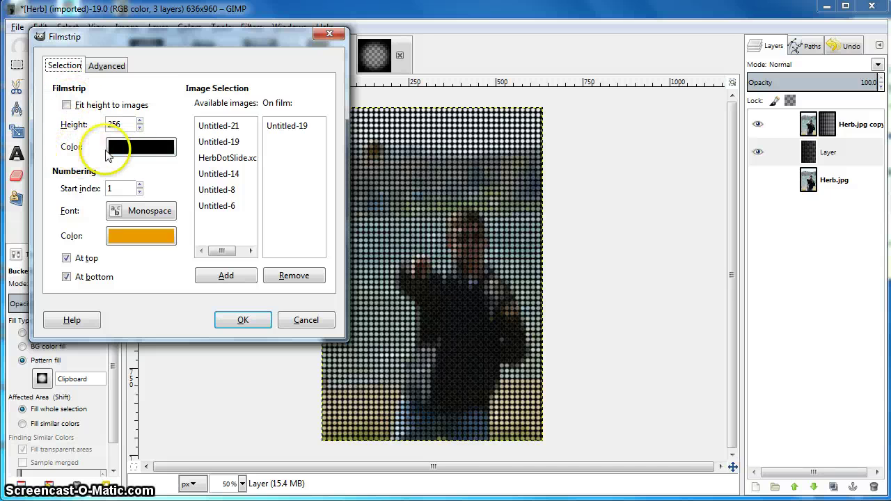
{"action": "left_click", "coordinate": [141, 234]}
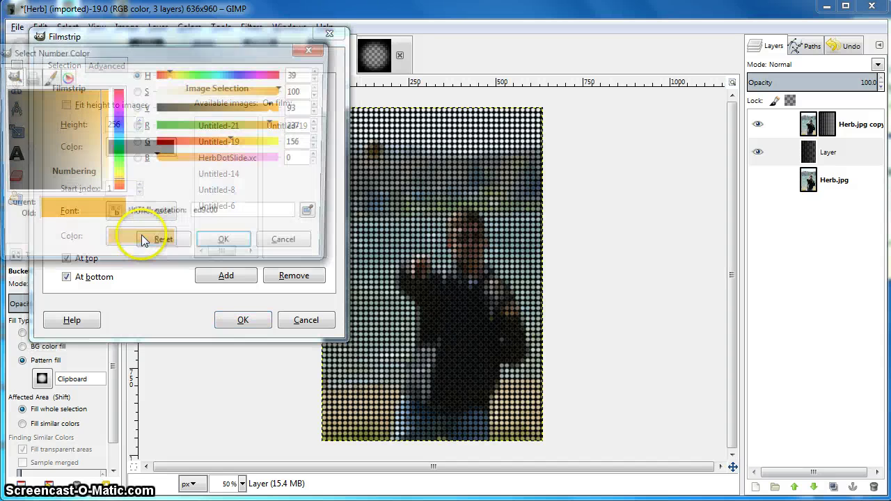
{"action": "left_click_drag", "start_coordinate": [96, 169], "coordinate": [133, 225]}
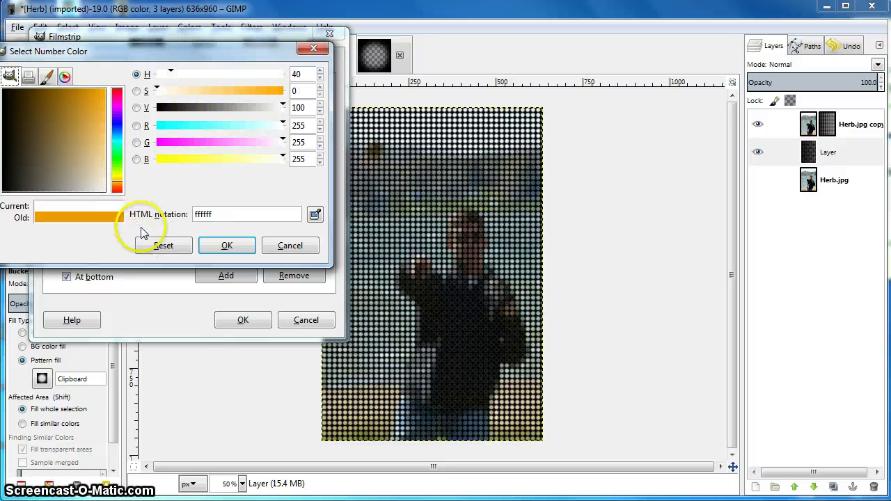
{"action": "left_click", "coordinate": [229, 245]}
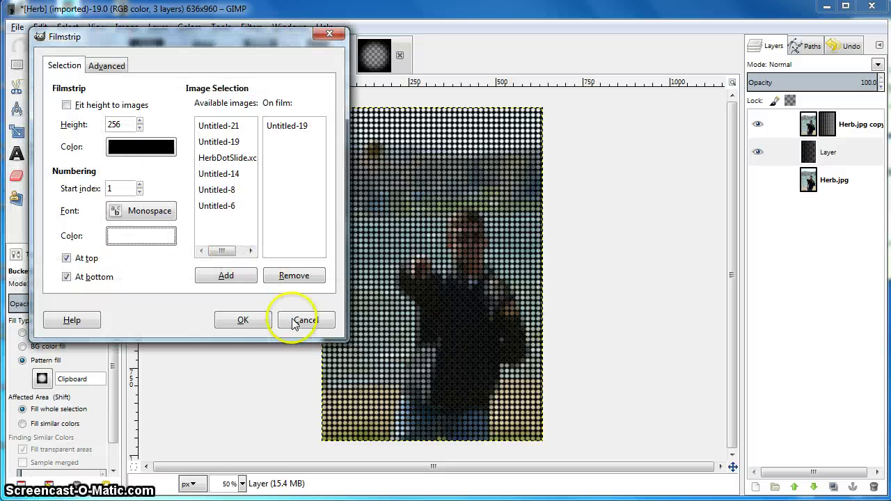
{"action": "left_click", "coordinate": [250, 321]}
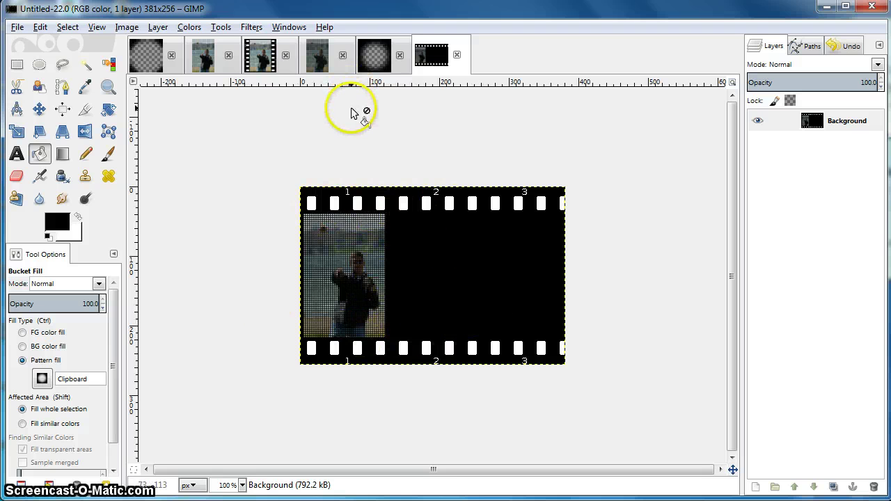
{"action": "left_click", "coordinate": [456, 54]}
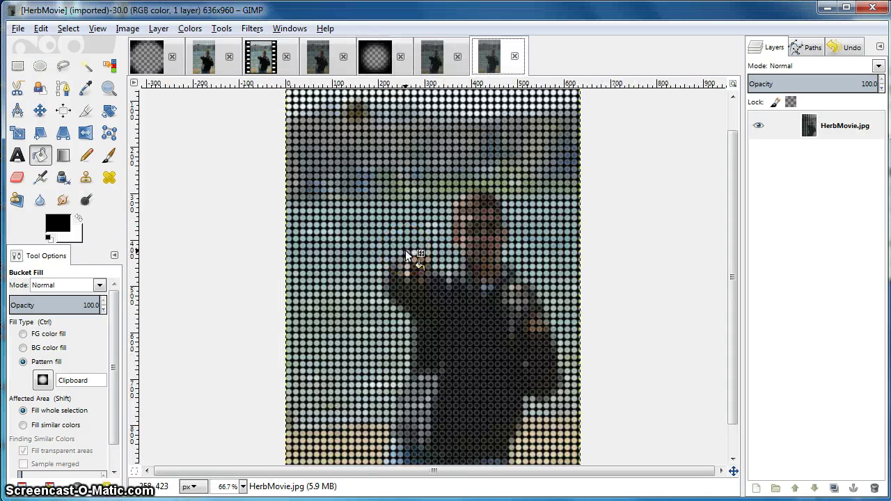
- Apply the Slide filter to a copy of HerbMovie.jpg with the text GIMP, number 32, Serif font and white font color
{"action": "key", "text": "minus"}
{"action": "key", "text": "minus"}
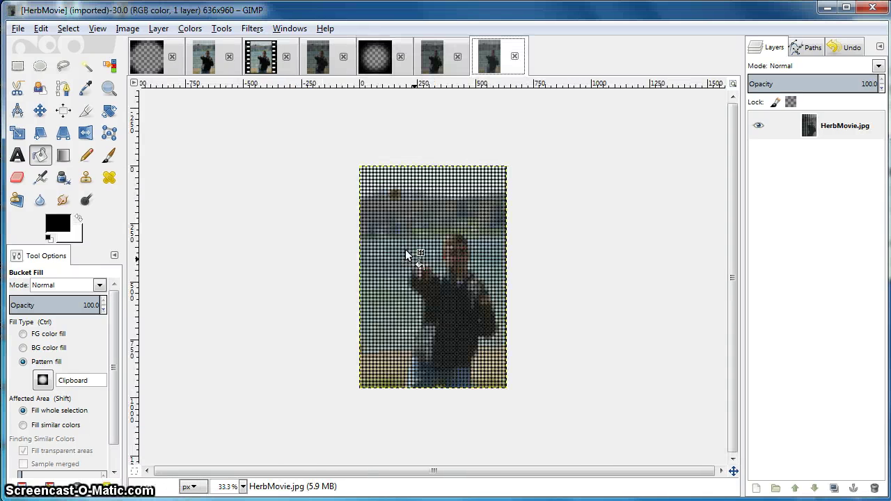
{"action": "key", "text": "plus"}
{"action": "key", "text": "plus"}
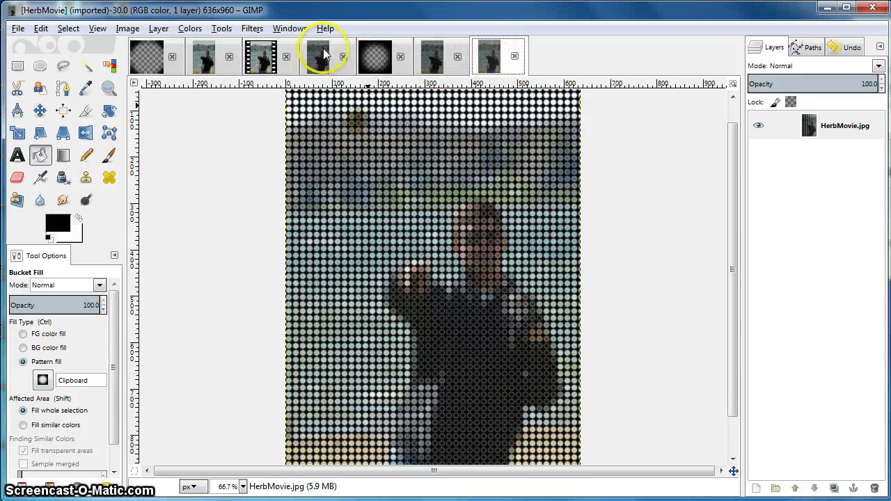
{"action": "left_click", "coordinate": [252, 29]}
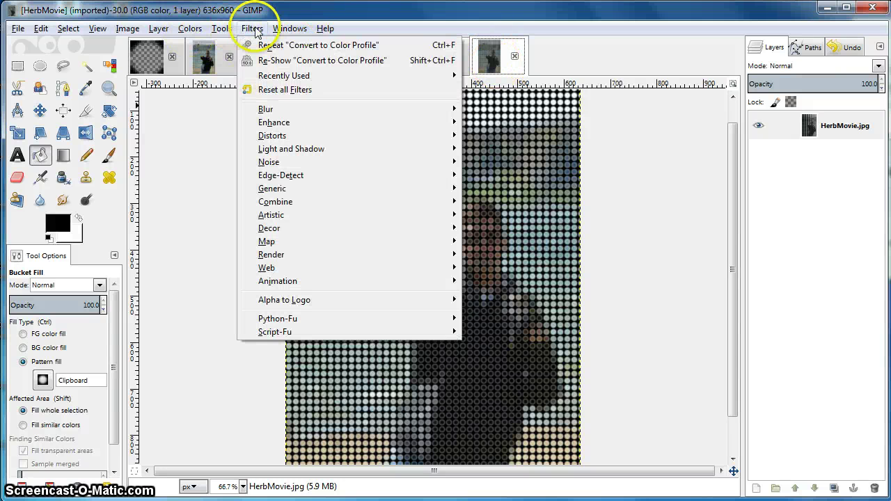
{"action": "mouse_move", "coordinate": [265, 228]}
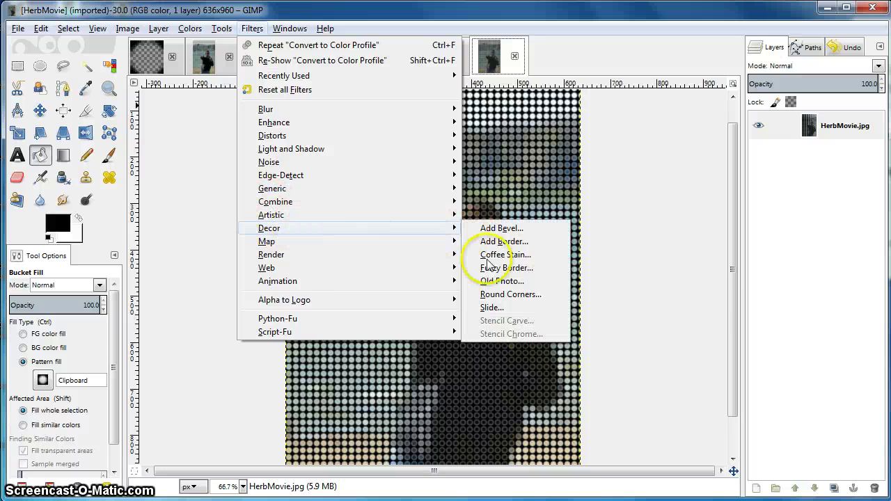
{"action": "left_click", "coordinate": [489, 308]}
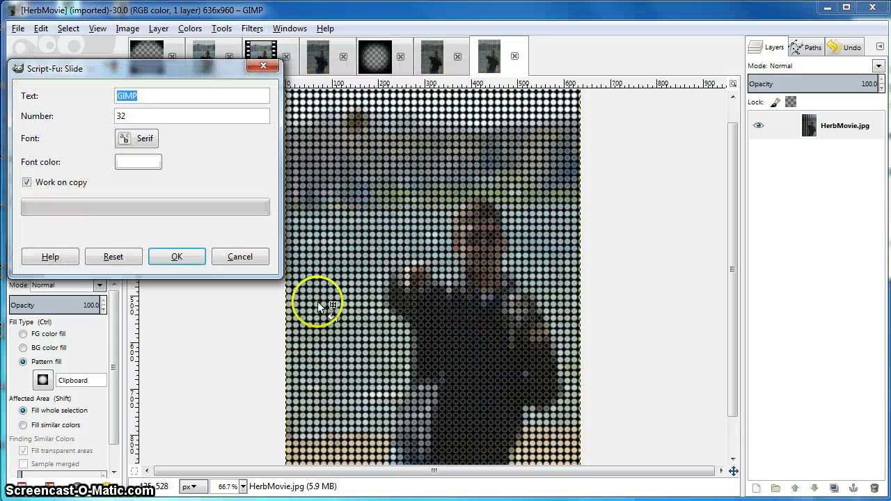
{"action": "left_click_drag", "start_coordinate": [122, 73], "coordinate": [140, 66]}
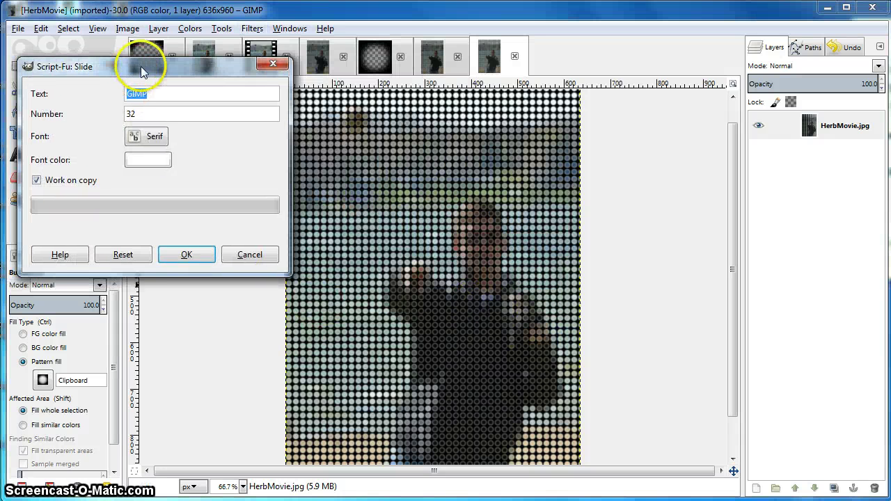
{"action": "left_click", "coordinate": [198, 252]}
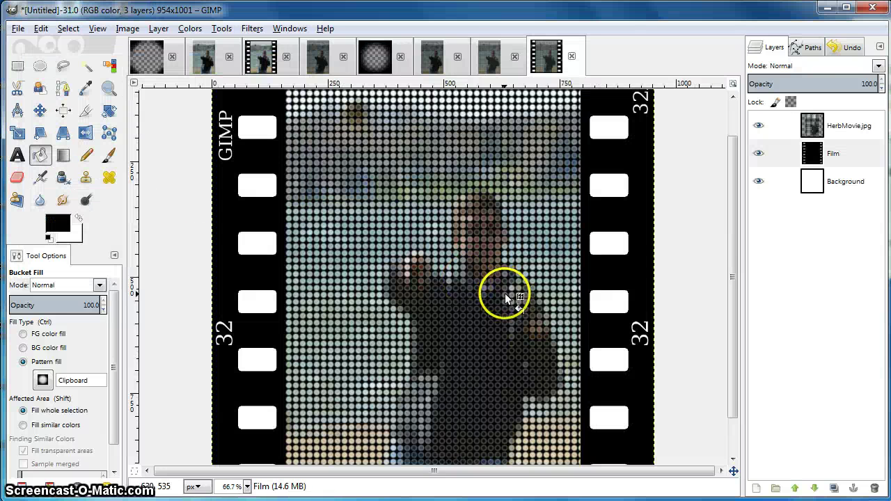